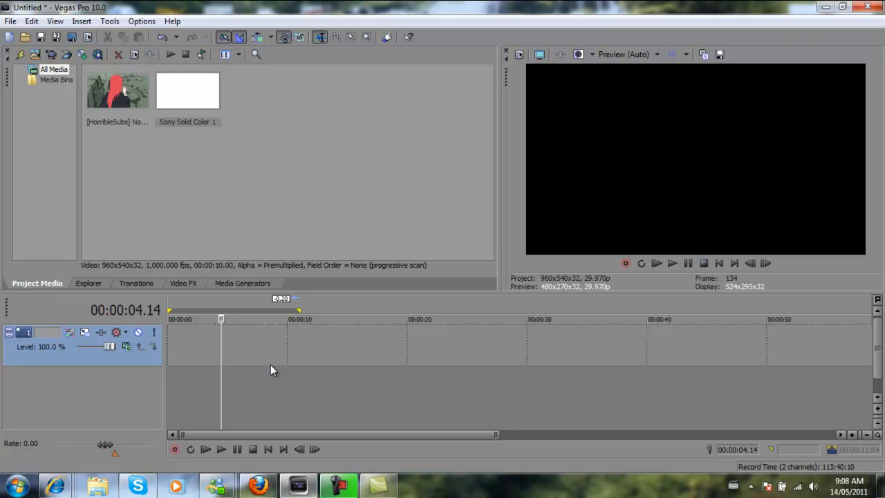
Open the Naruto Shippuuden - 210 video in the Trimmer and place the section from about 00:06:27 to 00:07:01 on video track 1
right_click(135, 110)
left_click(146, 117)
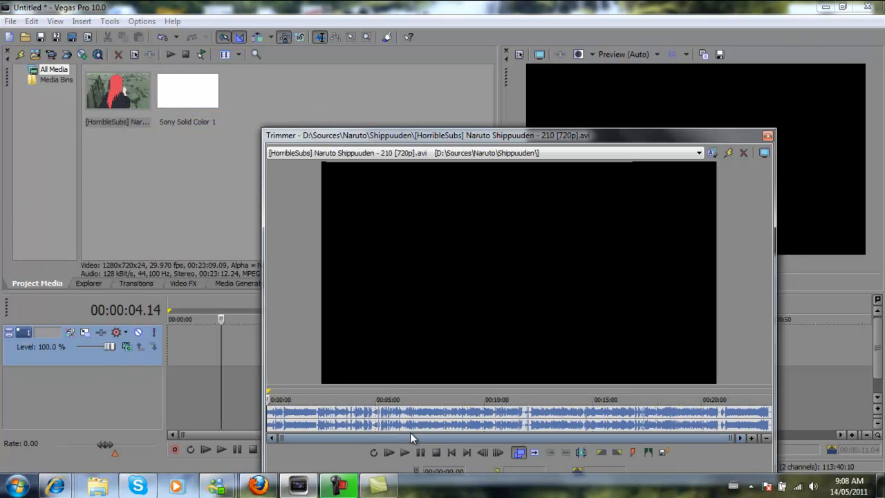
left_click_drag(420, 423, 108, 346)
left_click_drag(175, 350, 176, 349)
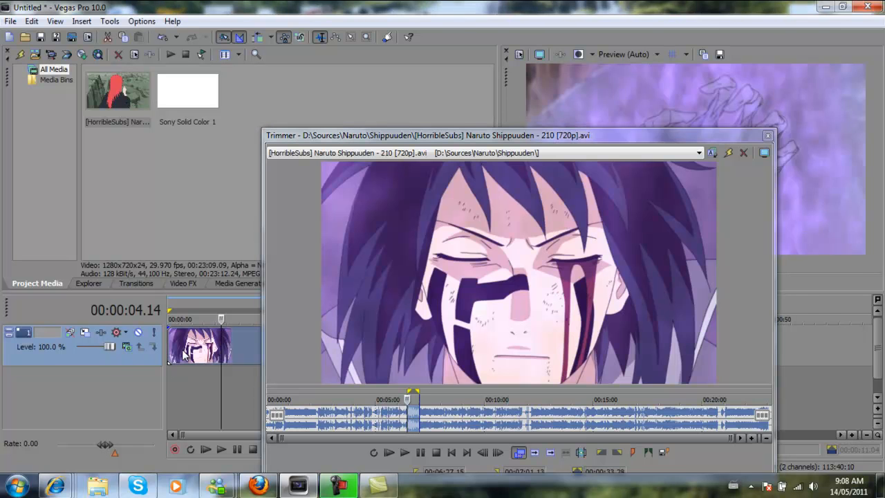
left_click(768, 135)
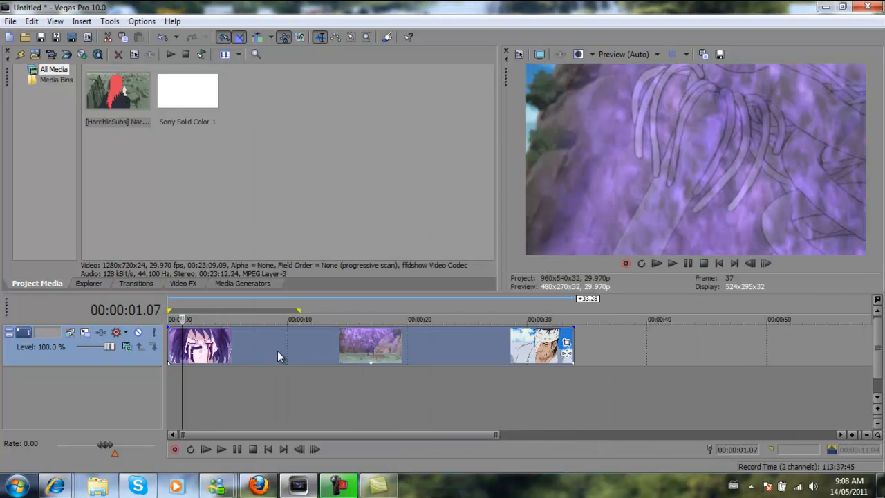
Split the clip at 00:00:01.07, where the face close-up ends, and delete the part after the split
scroll(252, 358, "up", 3)
key("s")
left_click(248, 351)
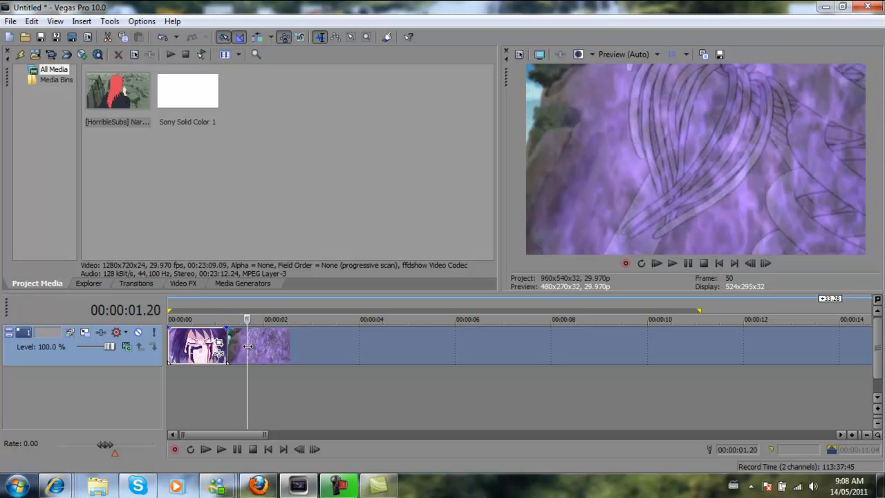
key("Delete")
Move the remaining close-up clip along the track and trim its edges so it starts at about 00:00:01.16
left_click_drag(179, 351, 244, 350)
left_click(252, 352)
left_click(243, 354)
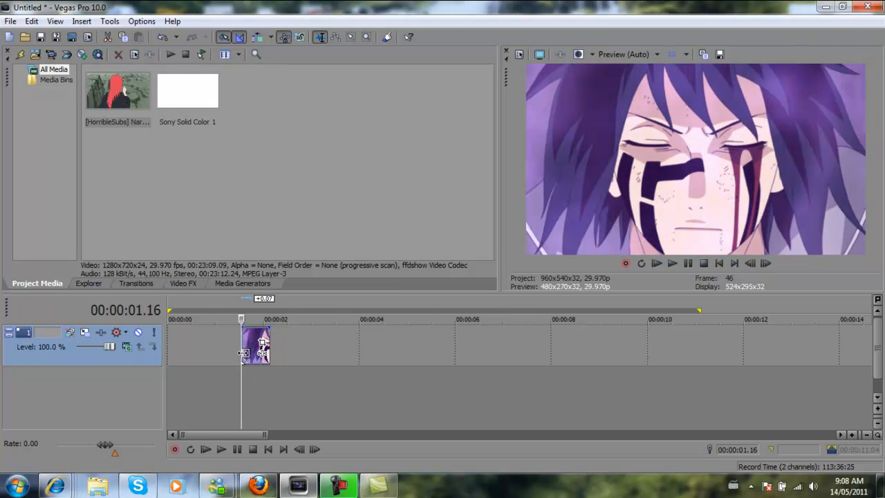
Browse the Video FX list and display the Gradient Map presets
left_click(174, 282)
left_click_drag(78, 166, 69, 67)
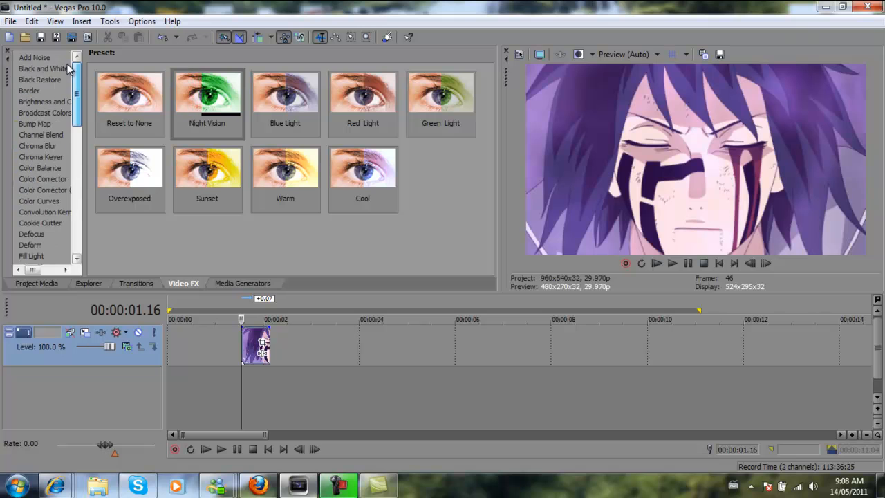
left_click(50, 201)
scroll(50, 199, "down", 1)
scroll(50, 199, "down", 1)
left_click(48, 240)
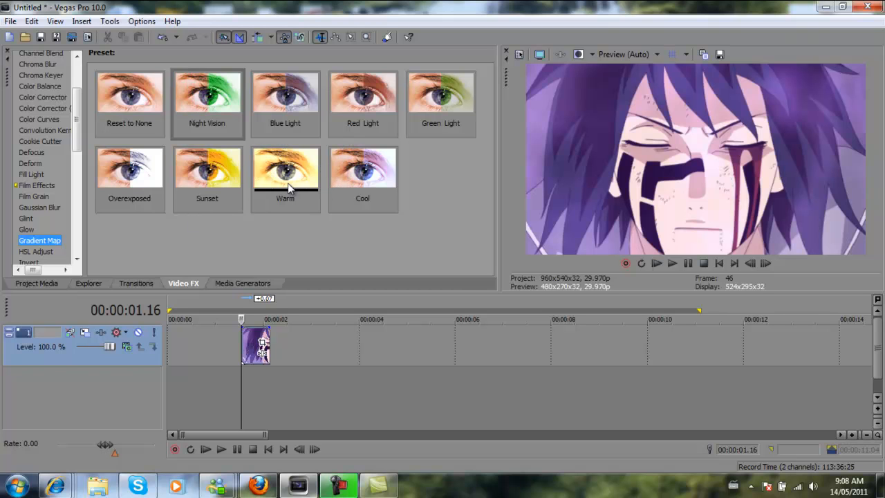
Try the Warm and Sunset presets of Gradient Map on the clip, removing each one
left_click_drag(287, 185, 247, 336)
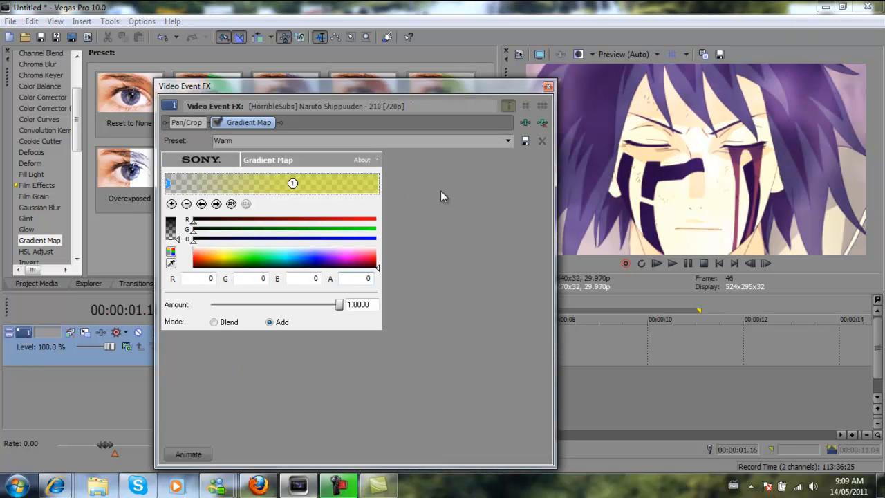
left_click(541, 122)
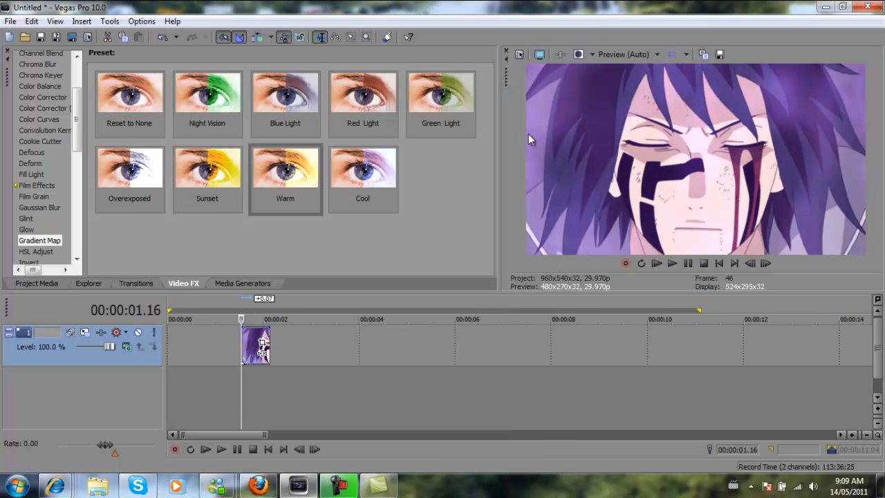
left_click_drag(237, 186, 246, 354)
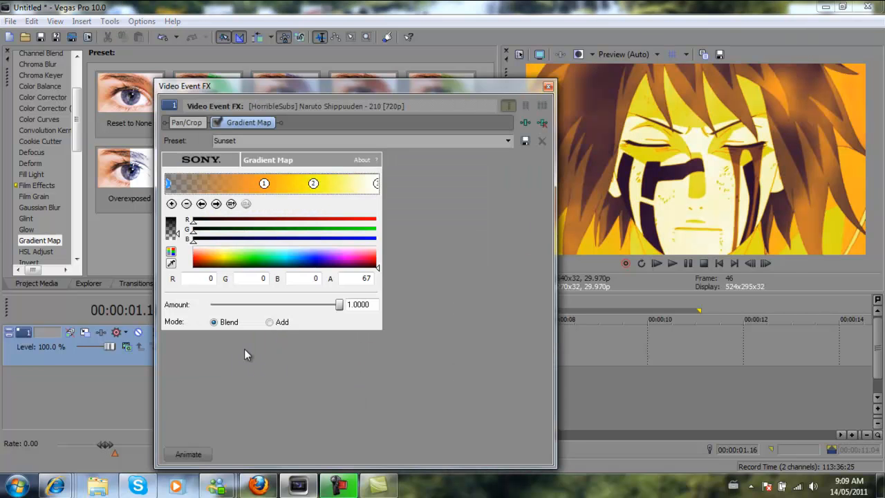
left_click(542, 122)
Apply the Night Vision preset of Gradient Map to the clip and show the effect's keyframe timeline
left_click_drag(208, 104, 221, 114)
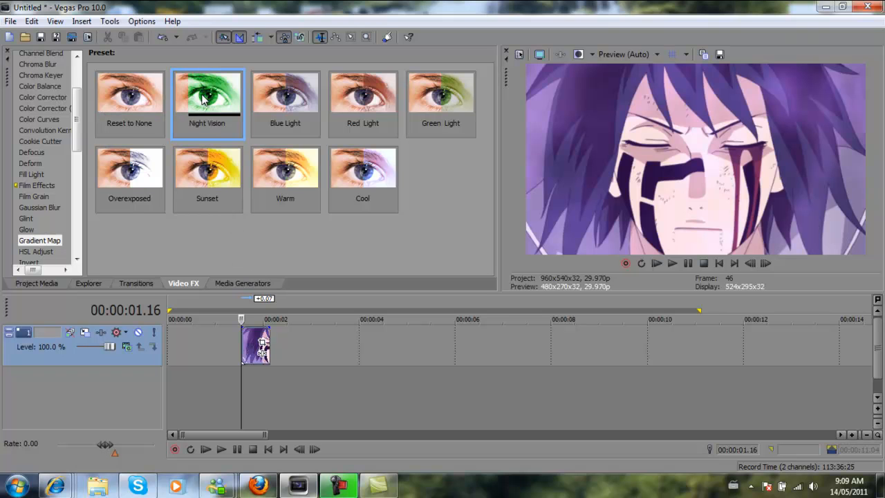
left_click_drag(202, 99, 255, 349)
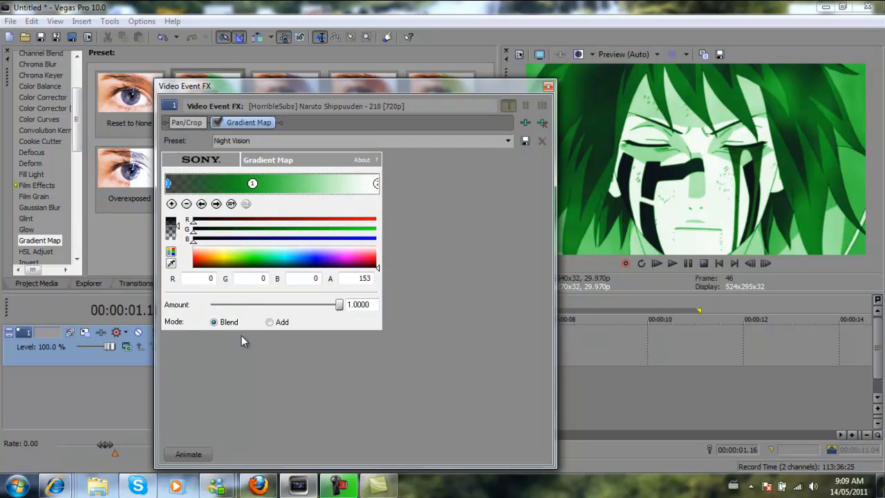
left_click(188, 455)
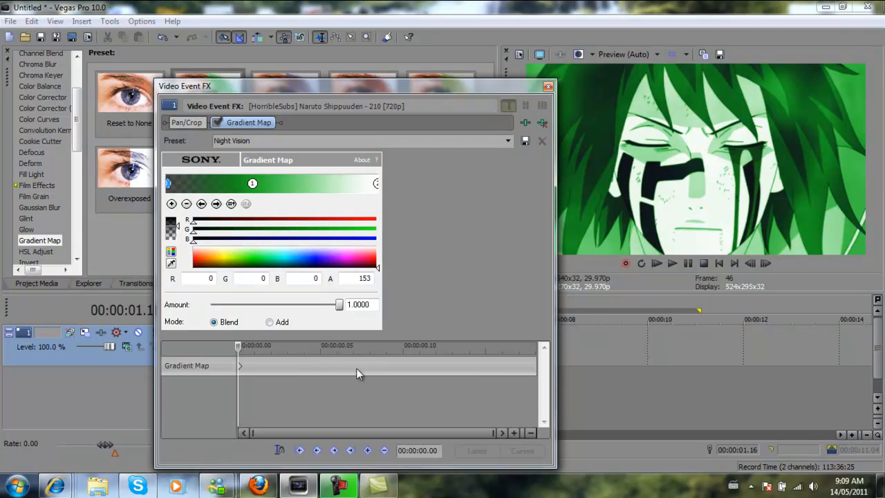
left_click(405, 367)
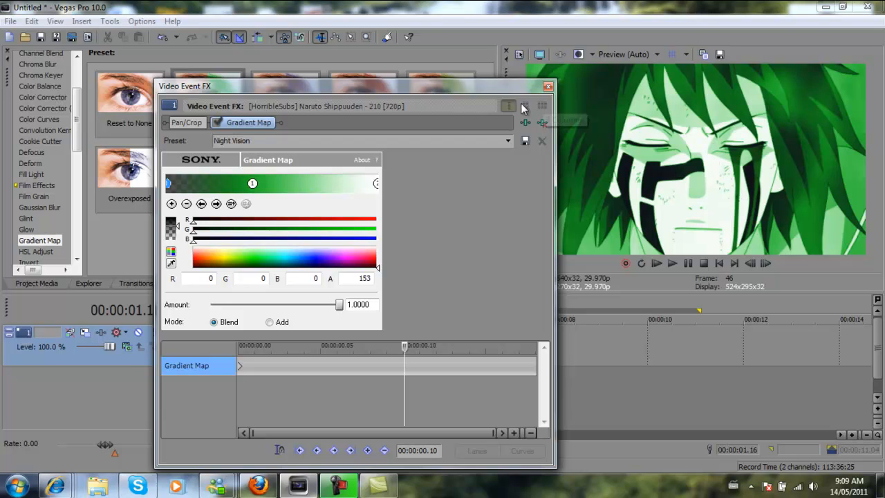
left_click_drag(461, 92, 470, 113)
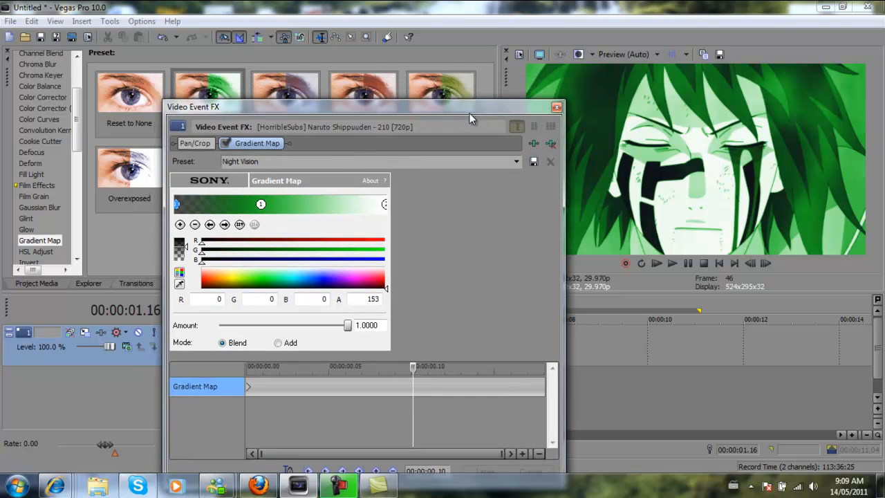
At the first keyframe, recolor the gradient's middle point (point 1) to red, R 180, G 0, B 0, and close the effect settings
left_click(260, 205)
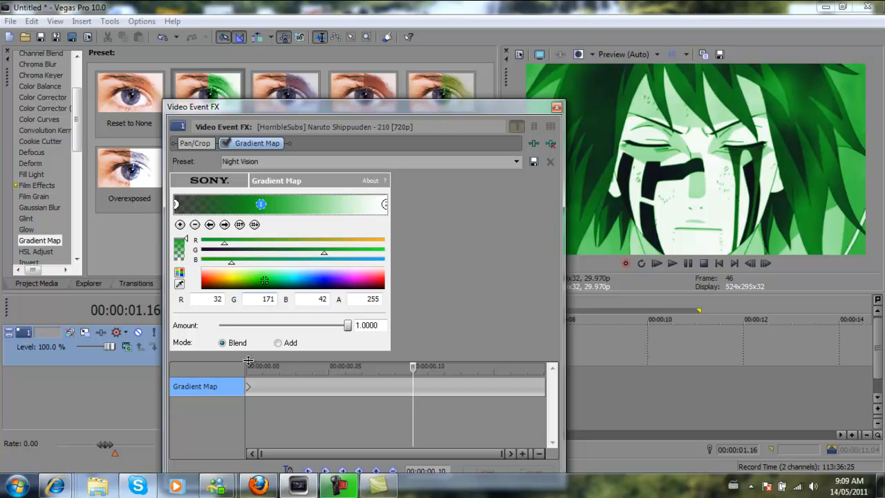
left_click(247, 388)
left_click(266, 284)
mouse_move(267, 283)
left_mouse_down()
mouse_move(242, 278)
mouse_move(324, 278)
mouse_move(252, 275)
mouse_move(202, 287)
mouse_move(198, 273)
mouse_move(205, 296)
left_mouse_up()
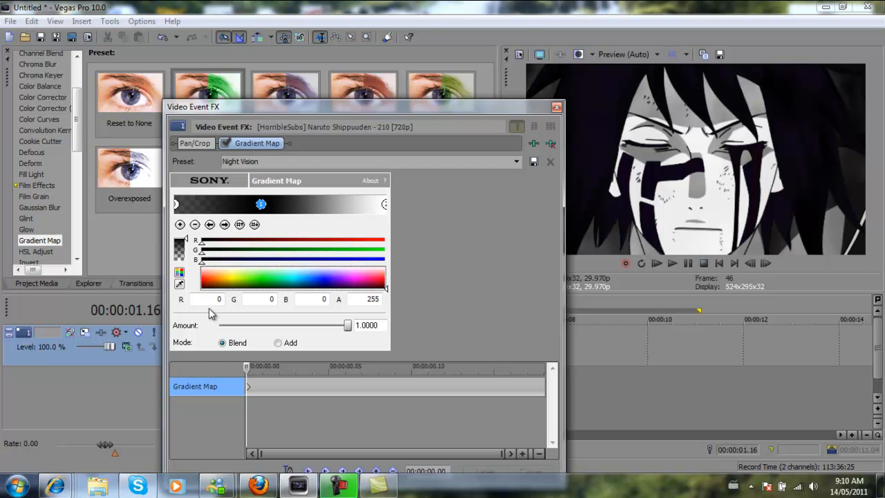
left_click_drag(199, 302, 201, 287)
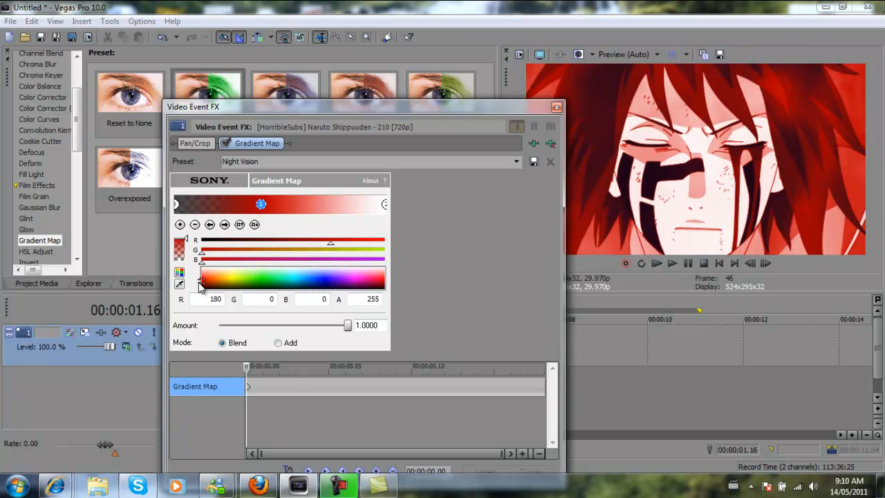
left_click(556, 108)
Find the Levels effect and apply its Brighten preset to the clip
scroll(69, 107, "up", 3)
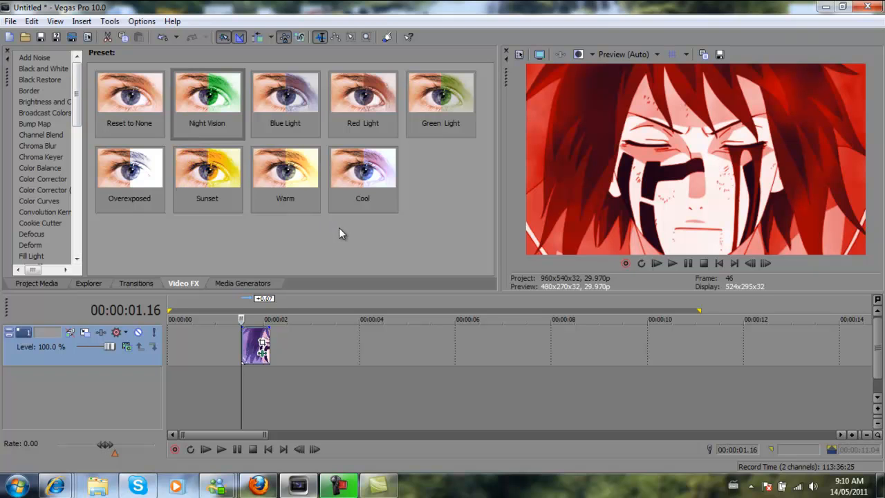
left_click(56, 114)
left_click_drag(77, 122, 82, 189)
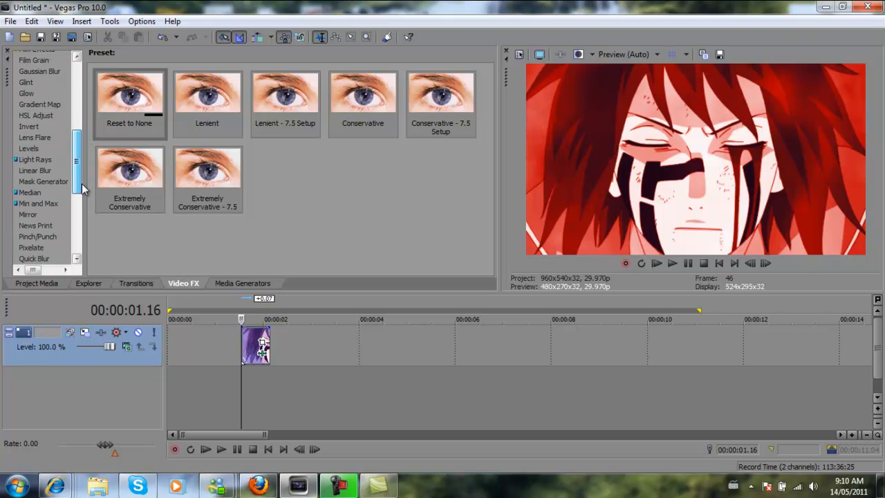
left_click(34, 150)
left_click(205, 108)
left_click_drag(256, 285, 256, 349)
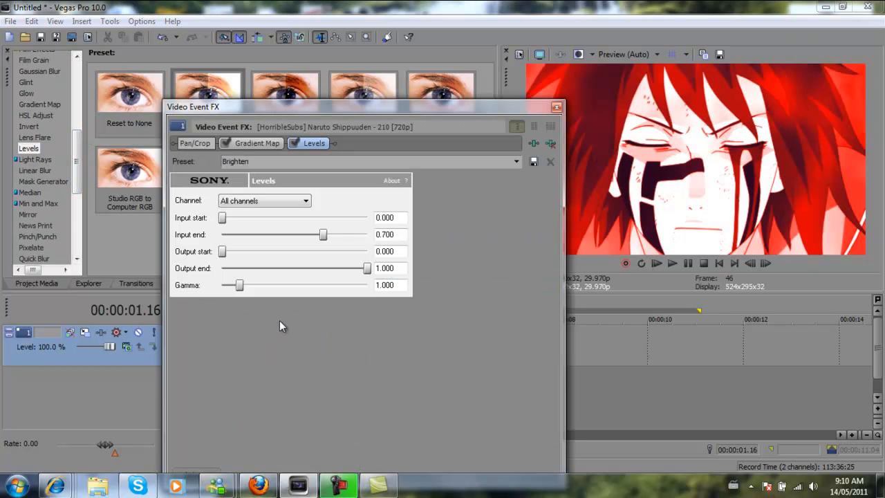
left_click_drag(318, 112, 331, 78)
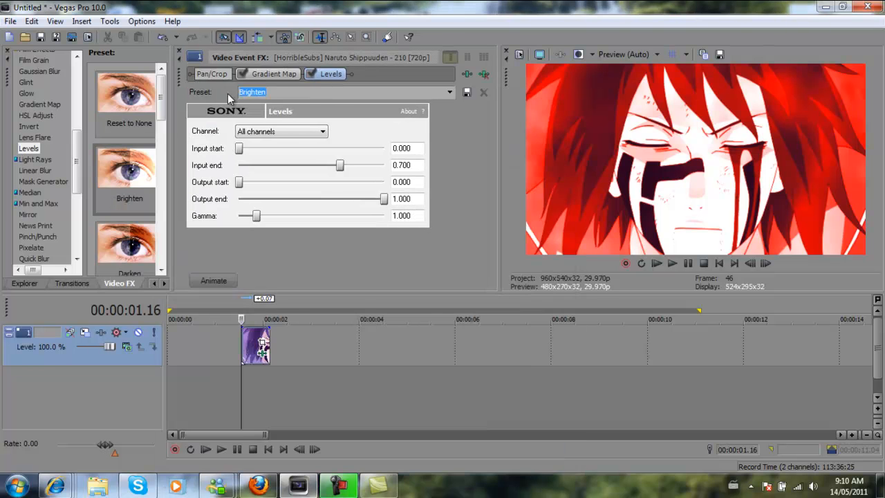
left_click_drag(181, 83, 204, 270)
left_click_drag(187, 94, 193, 121)
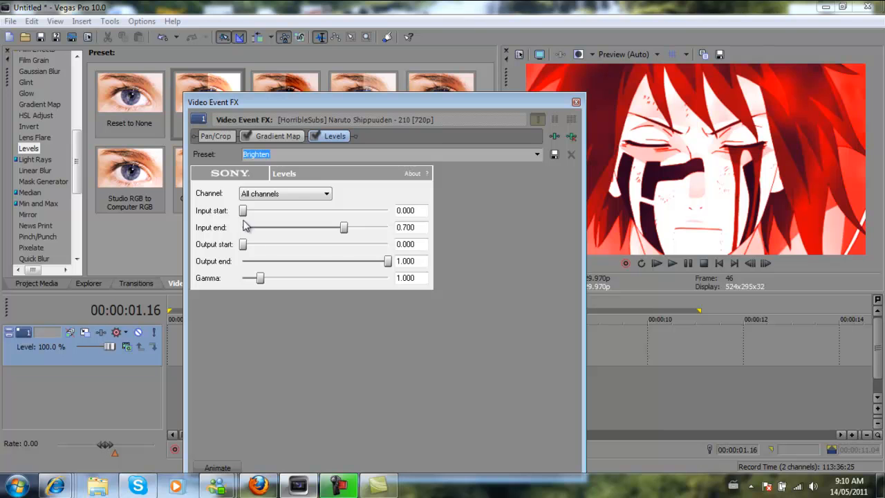
Try a lower input end and a higher input start in Levels, and remove the Levels effect from the clip
mouse_move(344, 227)
left_mouse_down()
mouse_move(316, 228)
mouse_move(328, 227)
left_mouse_up()
left_click_drag(243, 212, 279, 220)
left_click(572, 138)
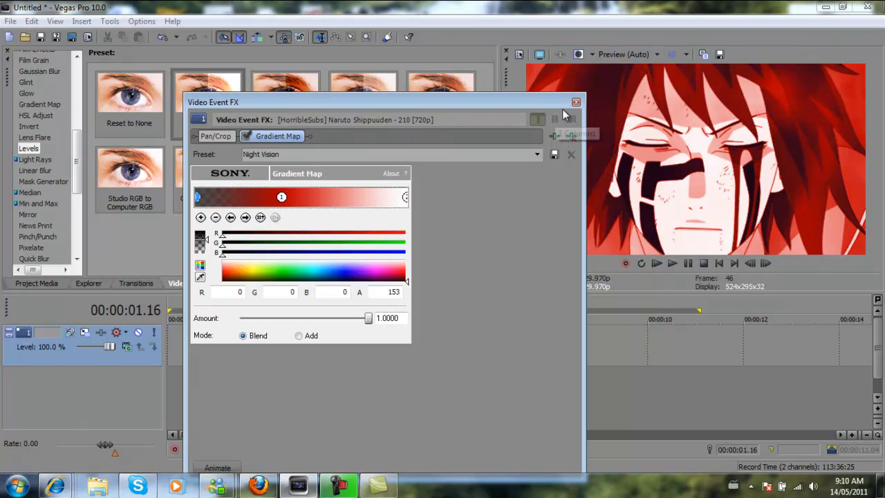
left_click(576, 104)
Find the Brightness and Contrast effect and apply its "yes" preset to the clip
scroll(56, 139, "up", 7)
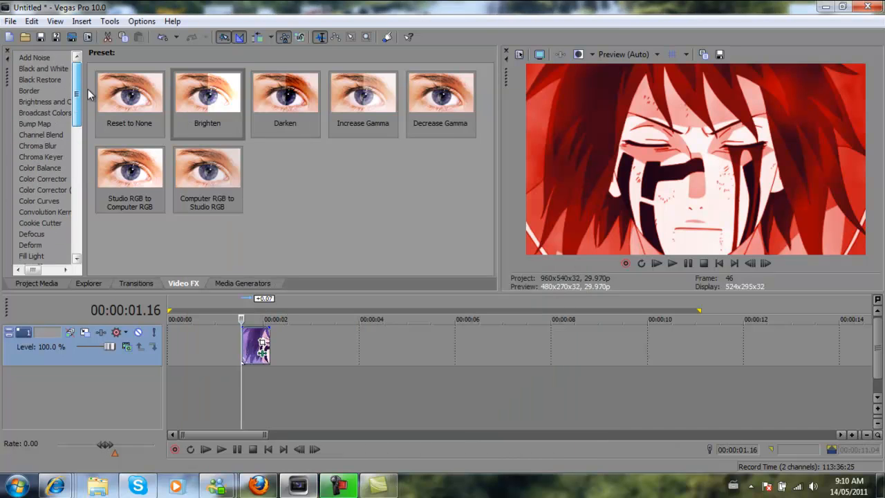
left_click(65, 113)
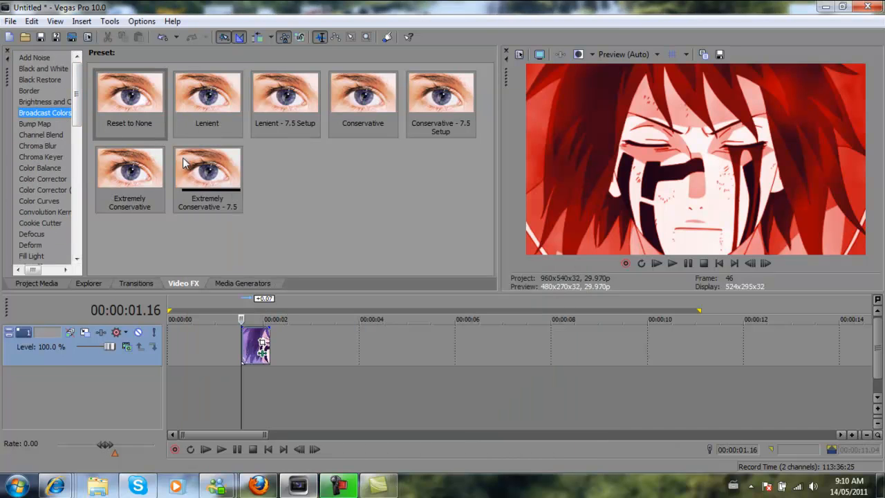
left_click(48, 103)
left_click_drag(163, 230, 246, 341)
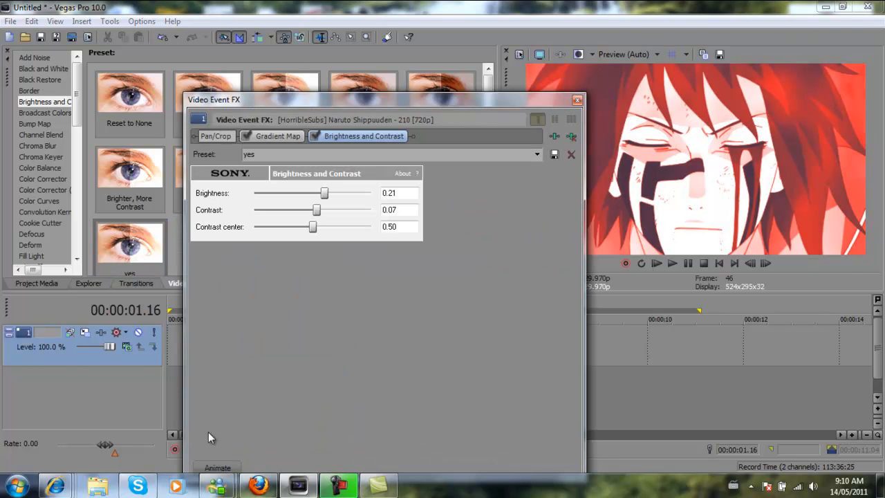
Show the Brightness and Contrast keyframe timeline and set brightness and contrast to 0.14 each at the first keyframe
left_click(217, 467)
left_click_drag(315, 216, 323, 197)
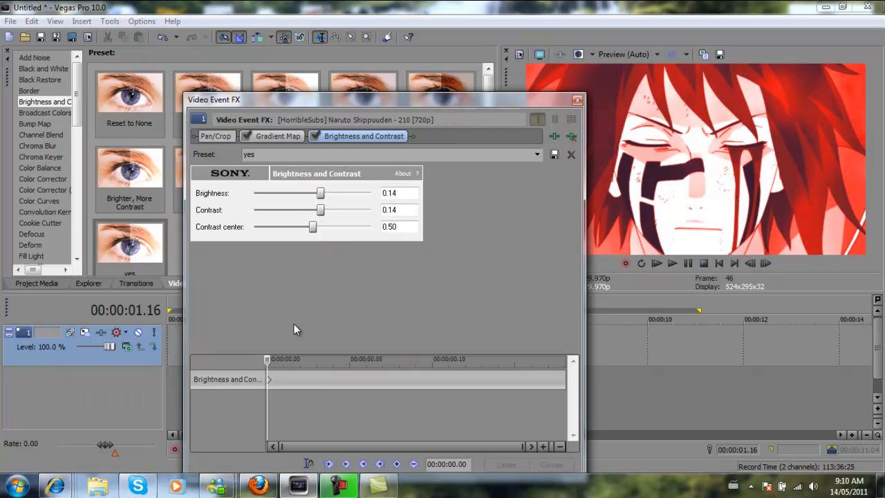
left_click(270, 379)
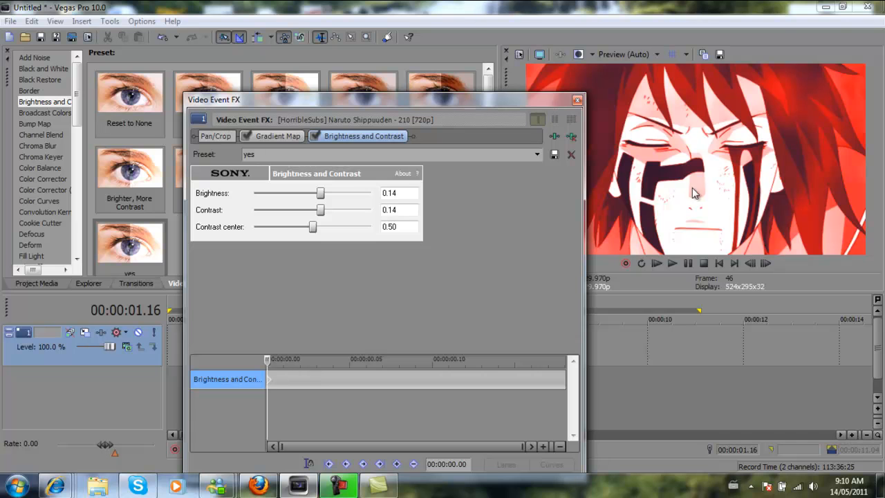
Add a second keyframe with brightness -0.14, move it to 00:00:00.18 at the clip's end, and close the effect settings
left_click(432, 379)
left_click_drag(322, 195, 306, 205)
left_click_drag(430, 379, 562, 381)
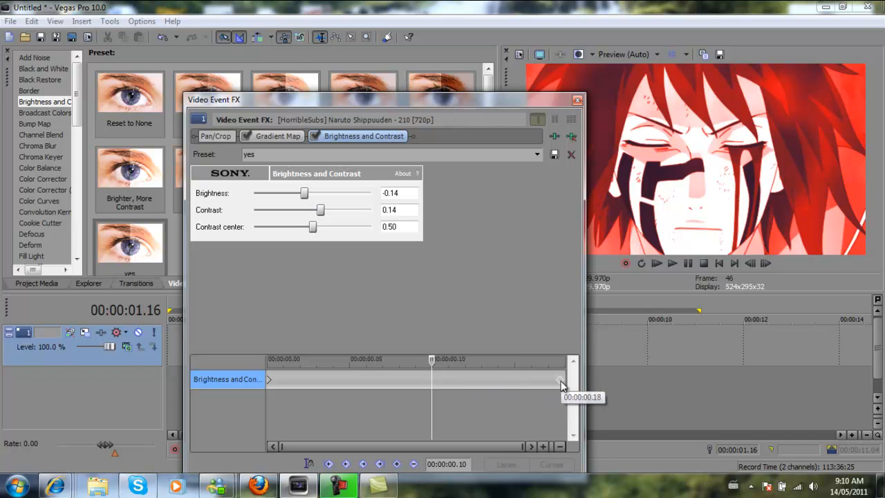
left_click(578, 99)
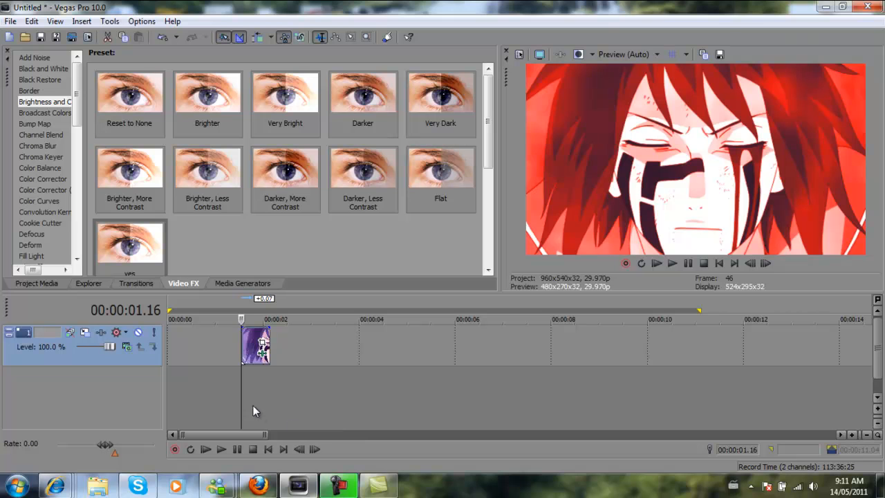
Play the clip from 00:00:01.16 to review the animated color effect, and stop playback
left_click(221, 450)
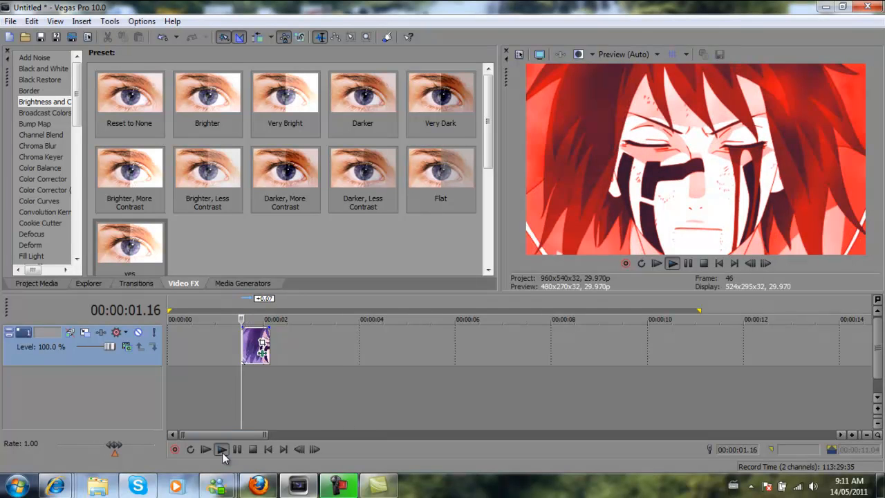
left_click(222, 452)
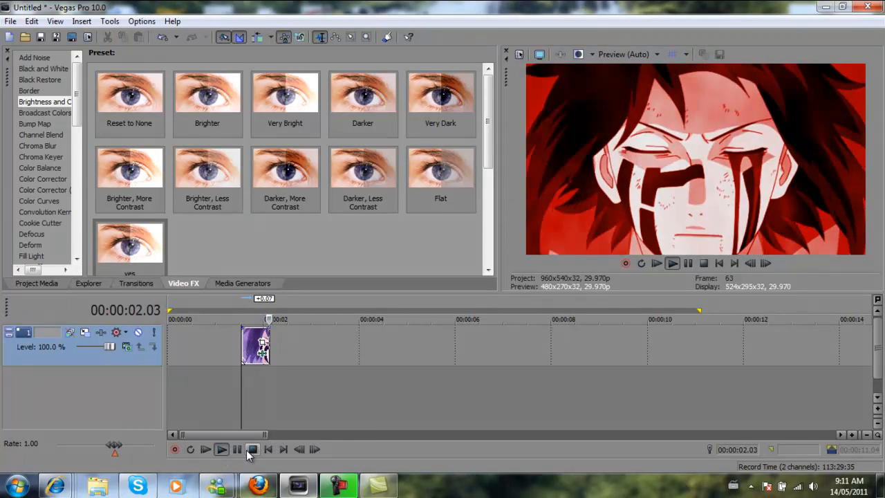
left_click(248, 450)
Open the clip's Gradient Map settings and enable keyframe animation for the effect
left_click(263, 351)
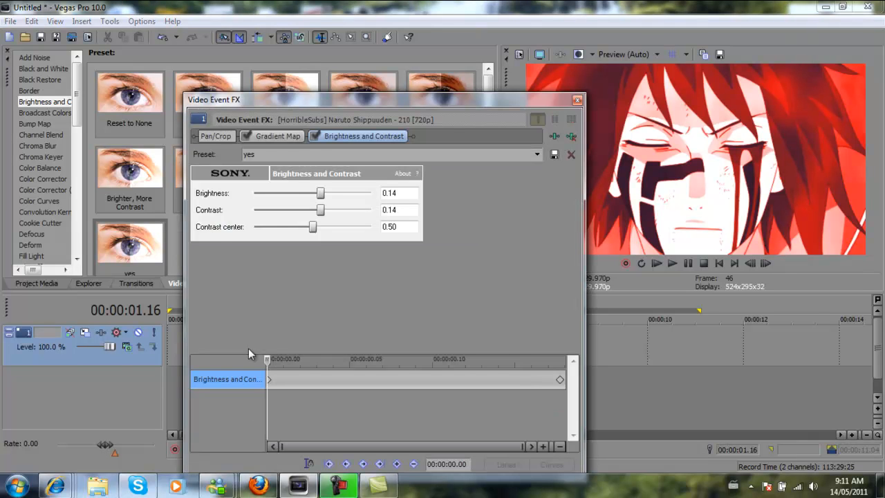
left_click(284, 136)
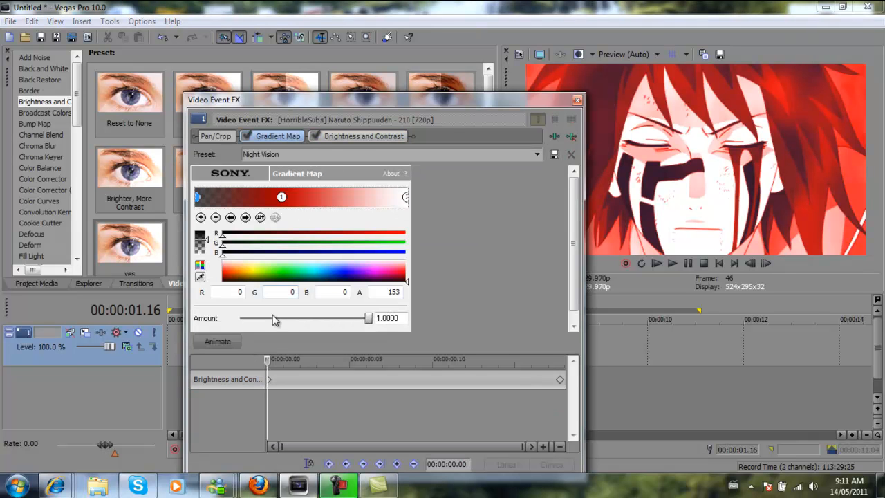
left_click(232, 344)
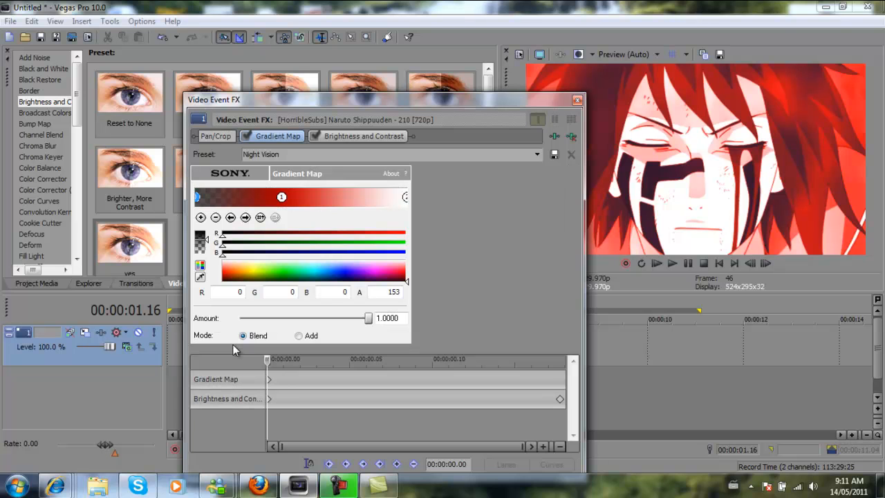
Add a Gradient Map keyframe at the clip's end, 00:00:00.18, with the amount set to 0.0000
left_click(429, 378)
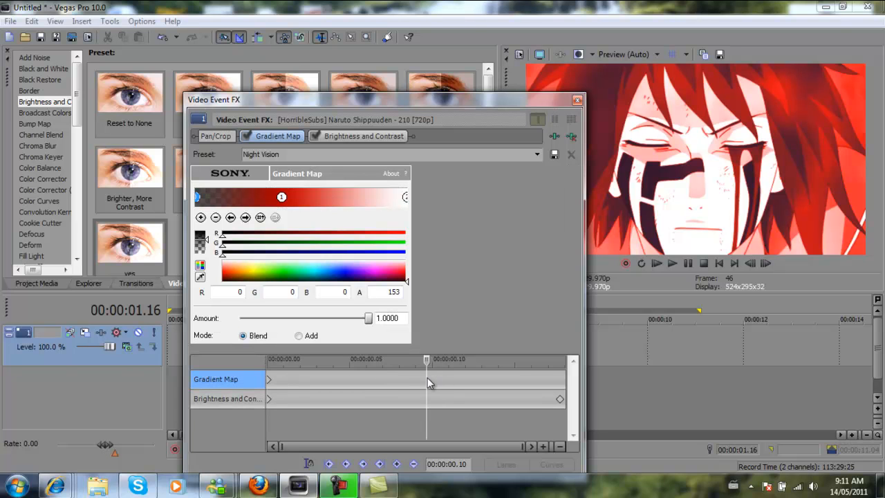
left_click(471, 380)
left_click(516, 379)
left_click(564, 383)
left_click(370, 322)
left_click_drag(370, 336, 191, 326)
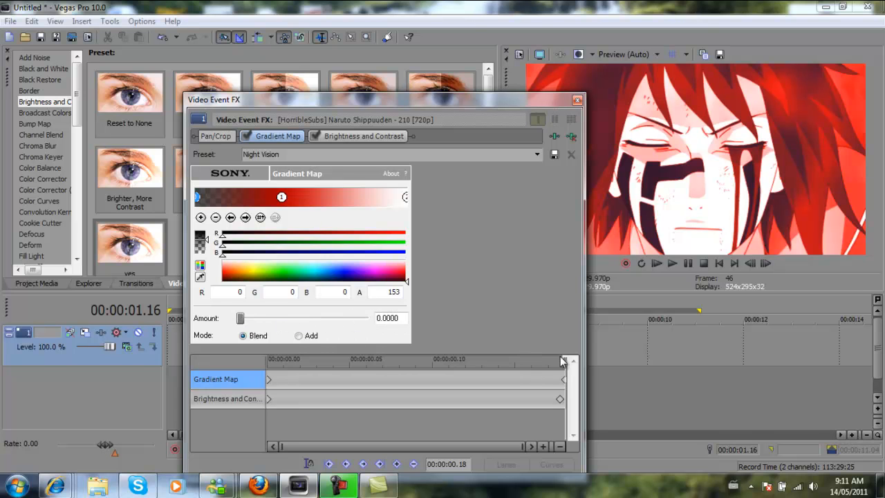
Check the Gradient Map amount partway through the fade, close the effect settings, and play the clip to review it
left_click(493, 381)
left_click_drag(491, 370, 473, 380)
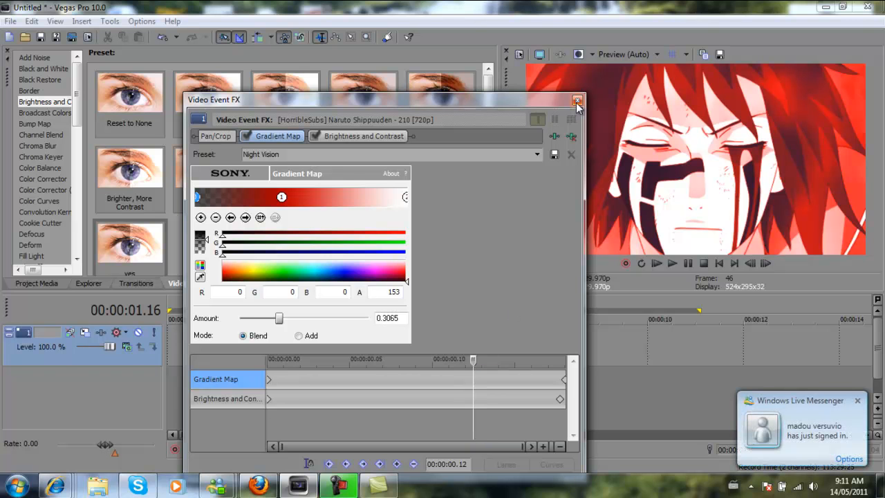
left_click(578, 101)
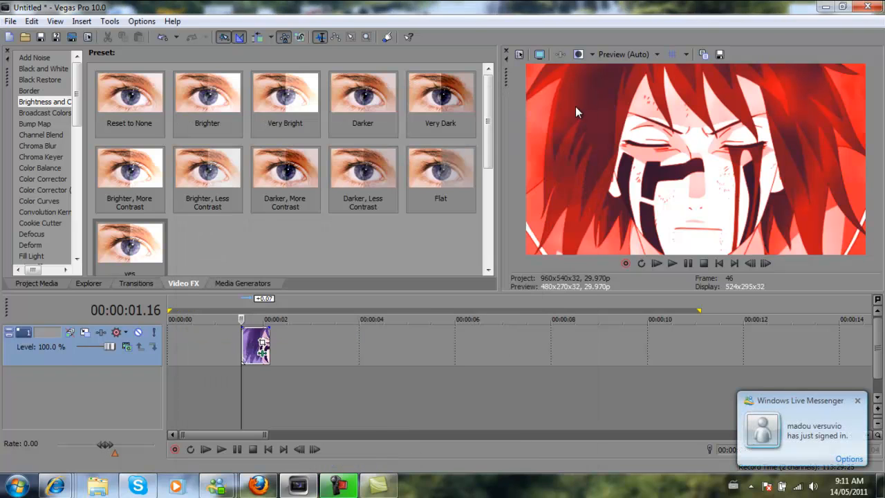
left_click(219, 451)
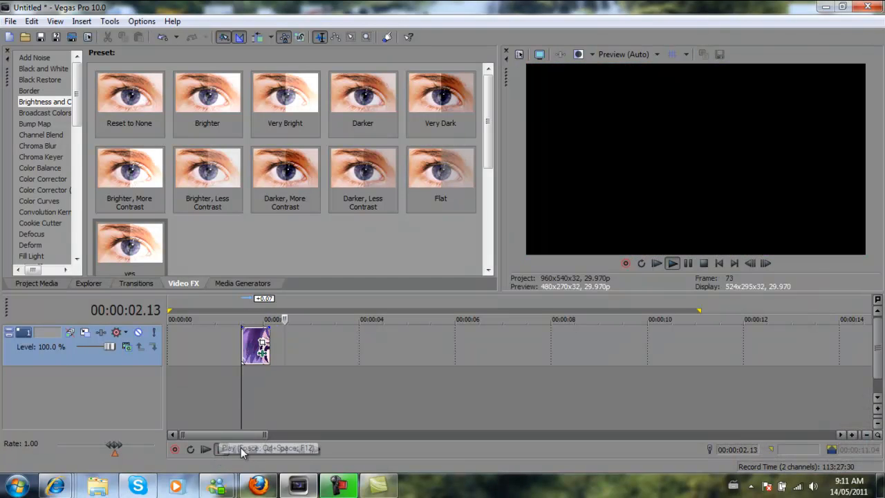
left_click(252, 450)
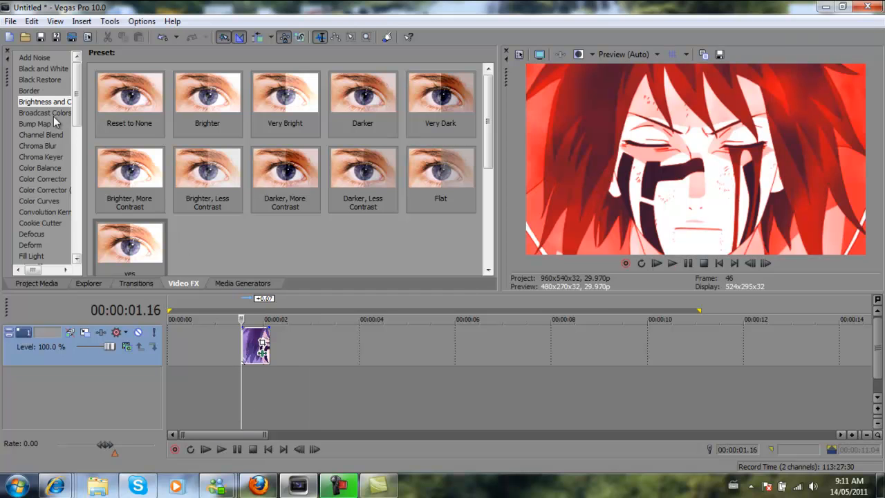
Set the brightness to 0.18 at the first Brightness and Contrast keyframe and close the effect settings
left_click(261, 357)
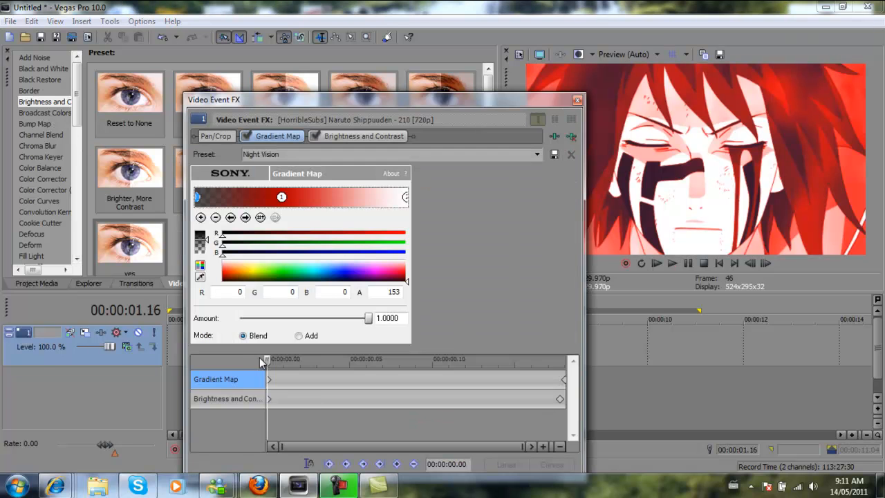
left_click(269, 399)
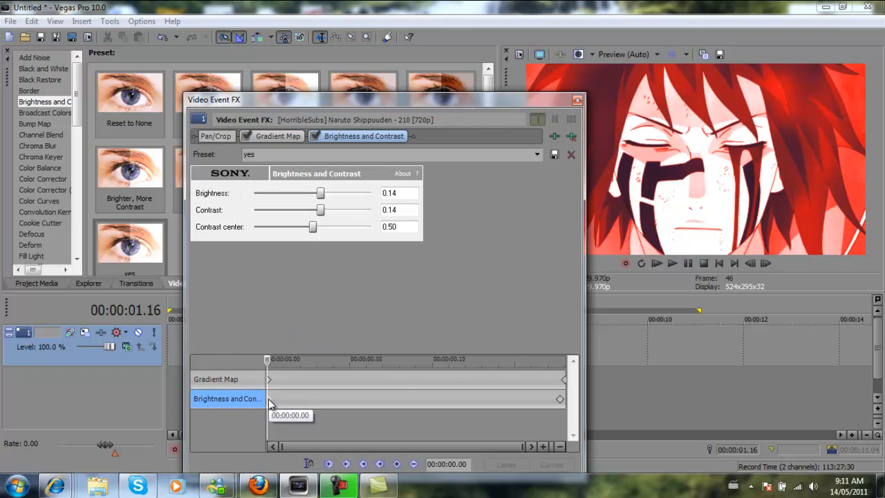
left_click(323, 200)
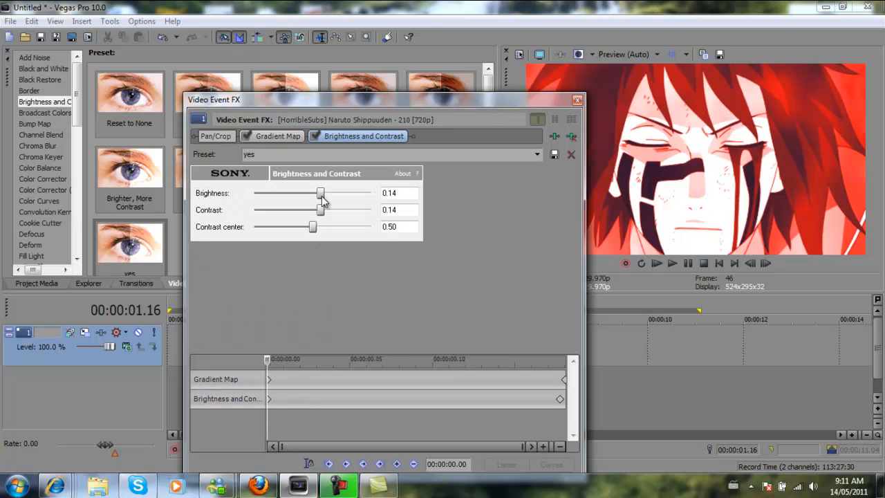
left_click_drag(324, 197, 327, 200)
left_click(576, 100)
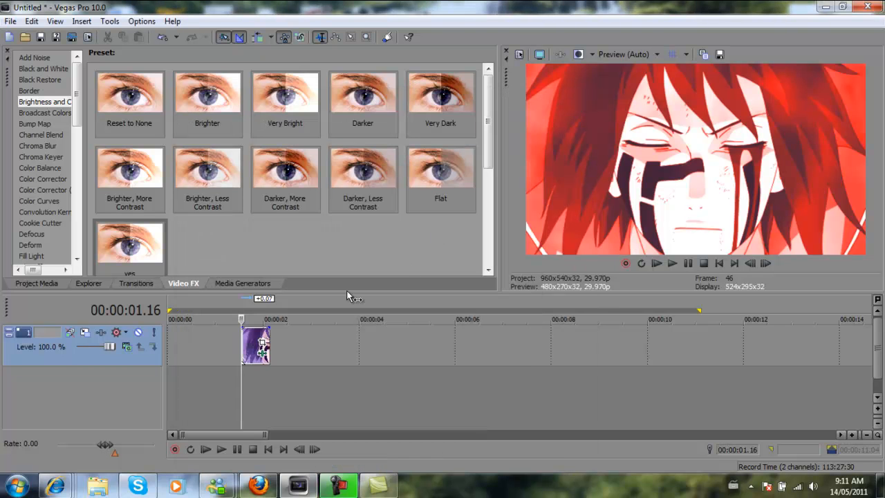
Add a copy of the clip in front of the original and move it to a new track below
left_click(245, 354)
left_click(223, 374)
key("ctrl+v")
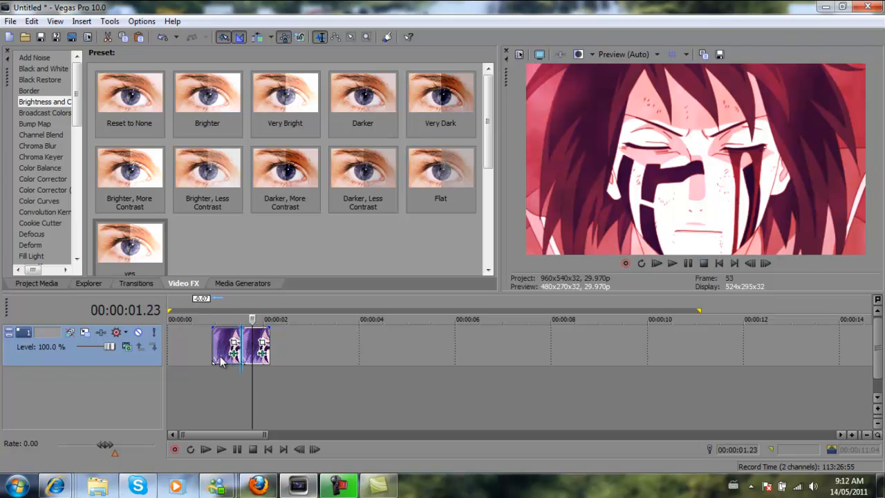
left_click_drag(217, 353, 242, 386)
Remove the effects from the copy on track 2 and move it back to track 1, directly before the red clip
left_click(226, 388)
left_click(235, 395)
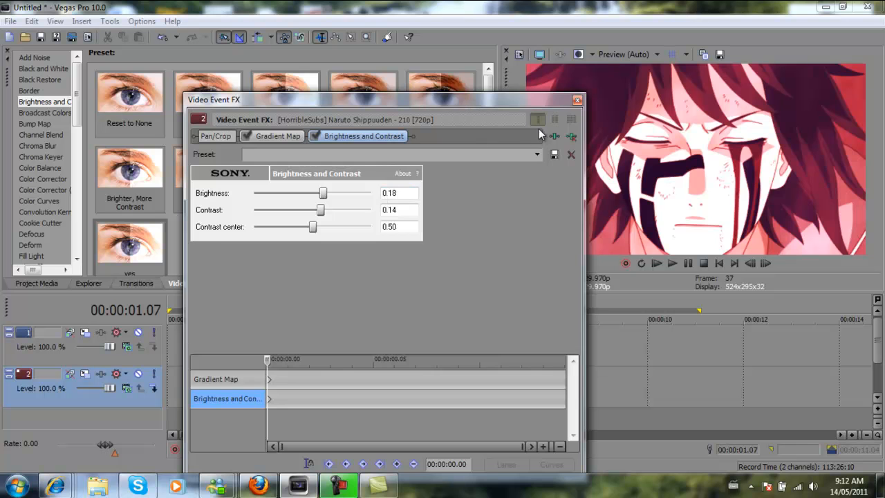
left_click(574, 137)
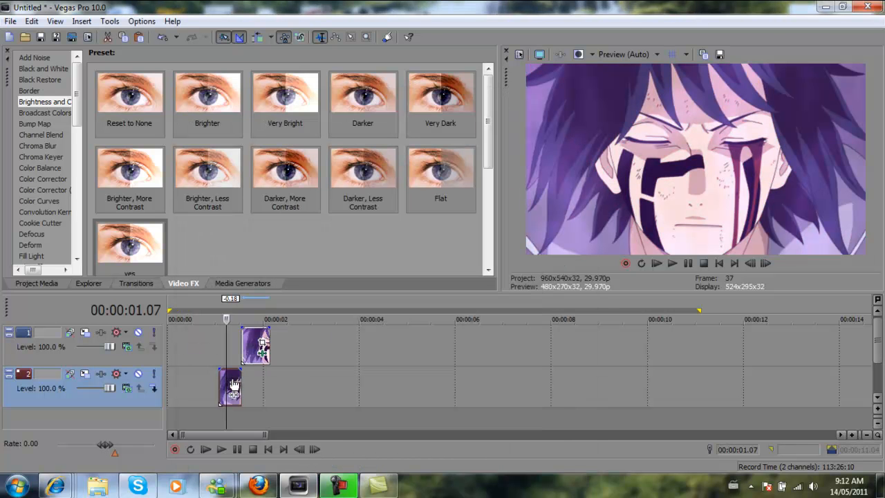
left_click_drag(234, 381, 234, 346)
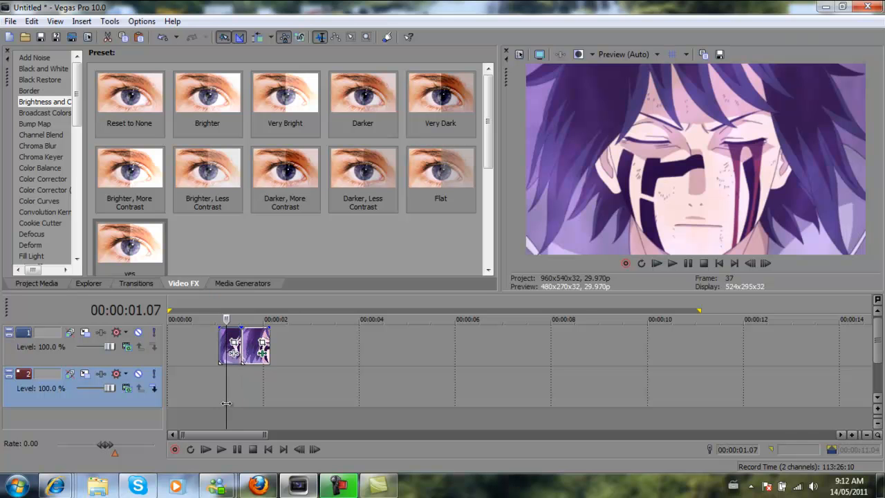
Play both clips from 00:00:01.08 to review the change from normal colors to the red look, and stop playback
mouse_move(228, 402)
left_mouse_down()
mouse_move(255, 395)
mouse_move(226, 408)
left_mouse_up()
left_click(221, 450)
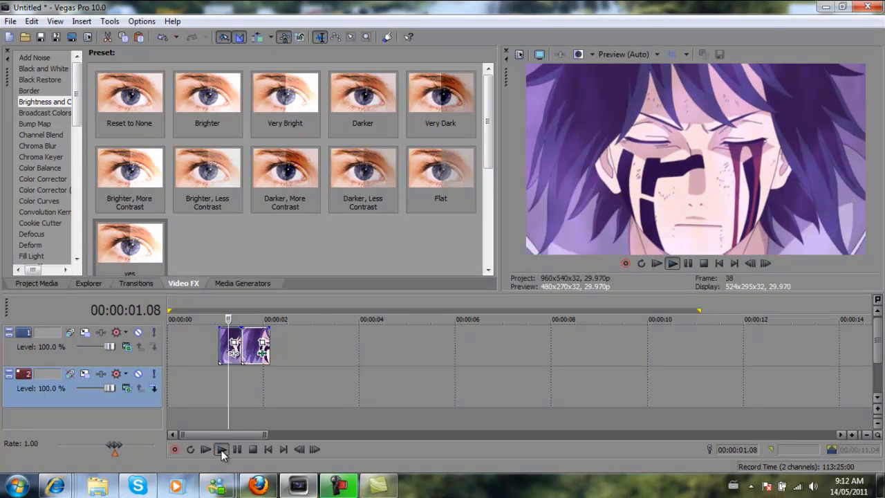
left_click(221, 451)
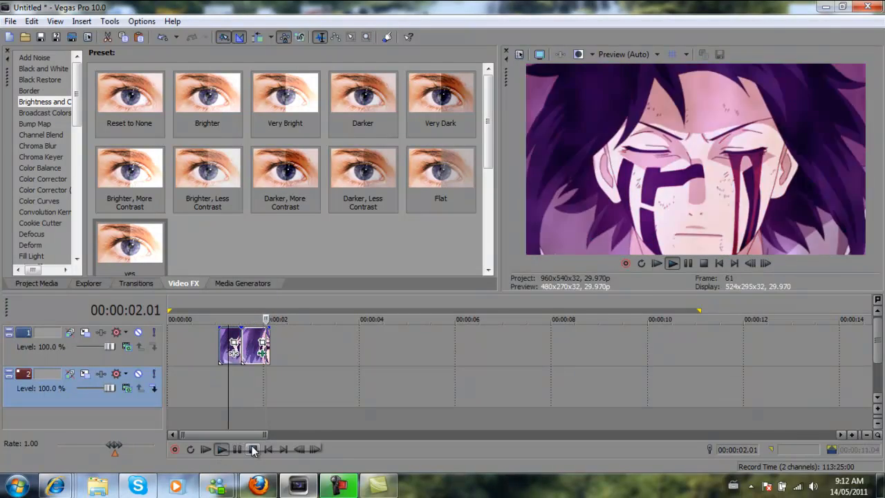
left_click(257, 448)
Find the Radial Blur effect and apply its Moderate Proportional preset to the red clip
left_click(242, 345)
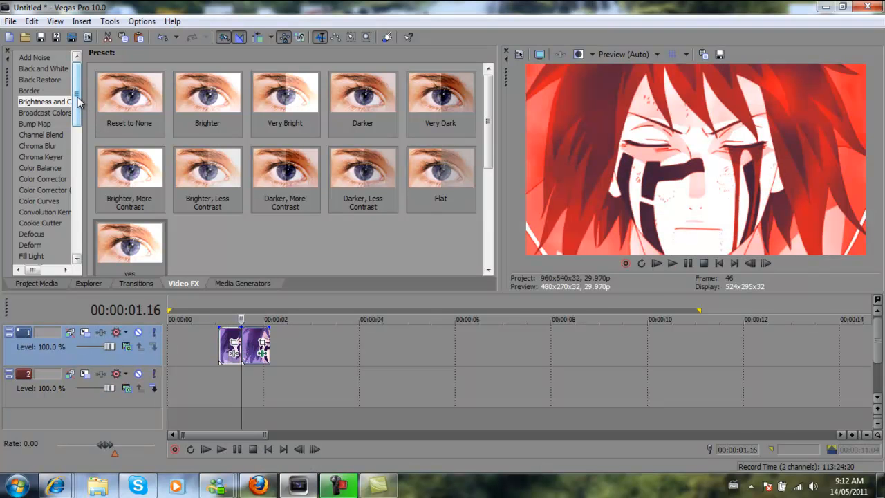
left_click(47, 124)
left_click_drag(77, 121, 77, 178)
left_click(42, 133)
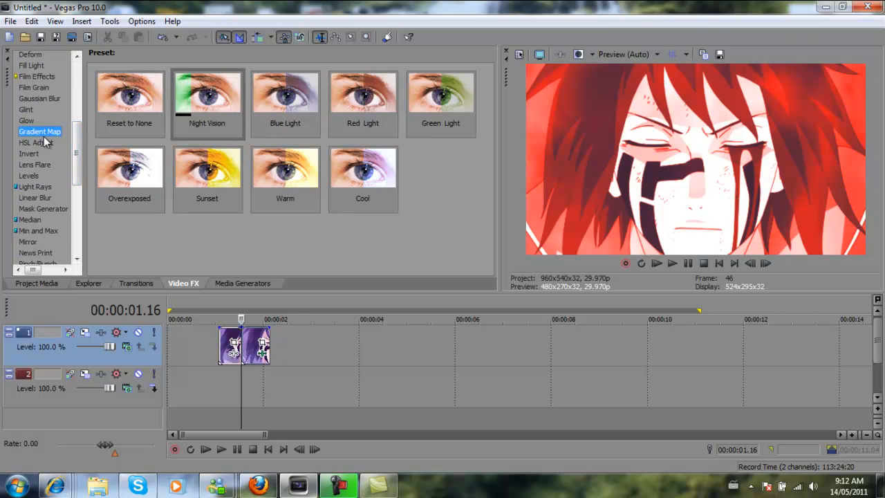
key("r")
left_click_drag(431, 102, 256, 339)
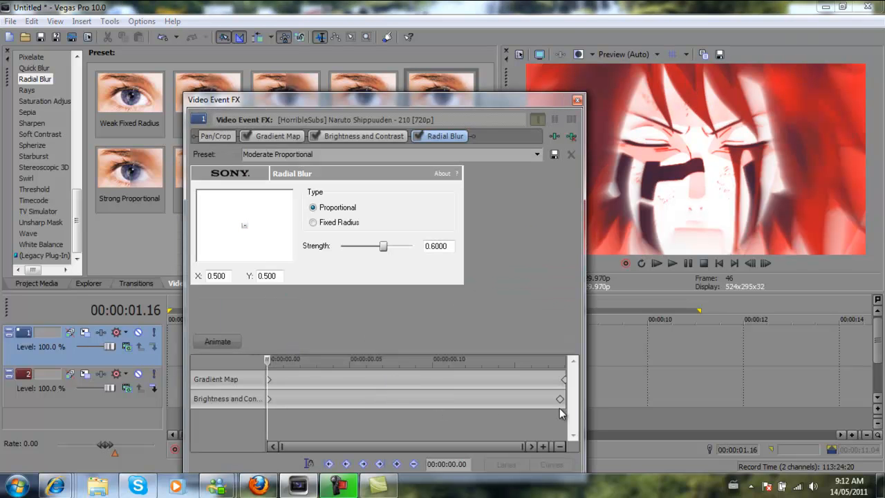
Animate the Radial Blur with a keyframe at 00:00:00.15 that lowers the strength to its minimum, and close the settings
left_click(222, 344)
left_click(519, 427)
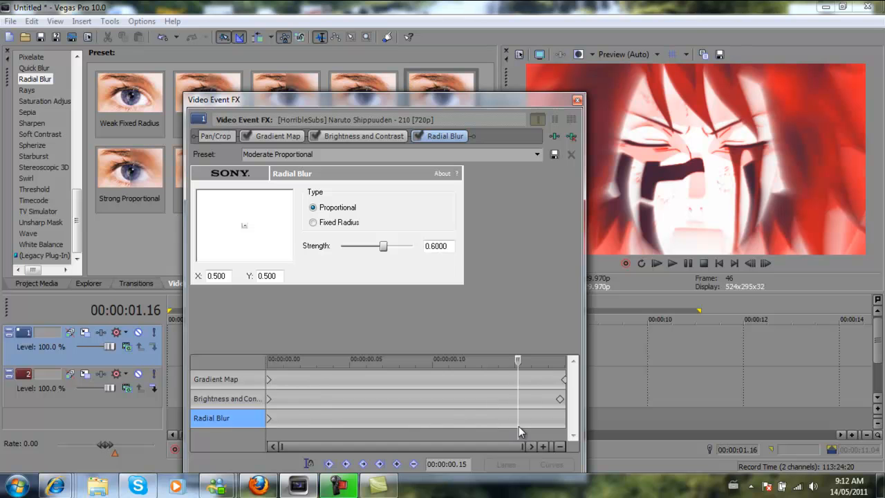
left_click_drag(384, 247, 141, 267)
left_click(578, 101)
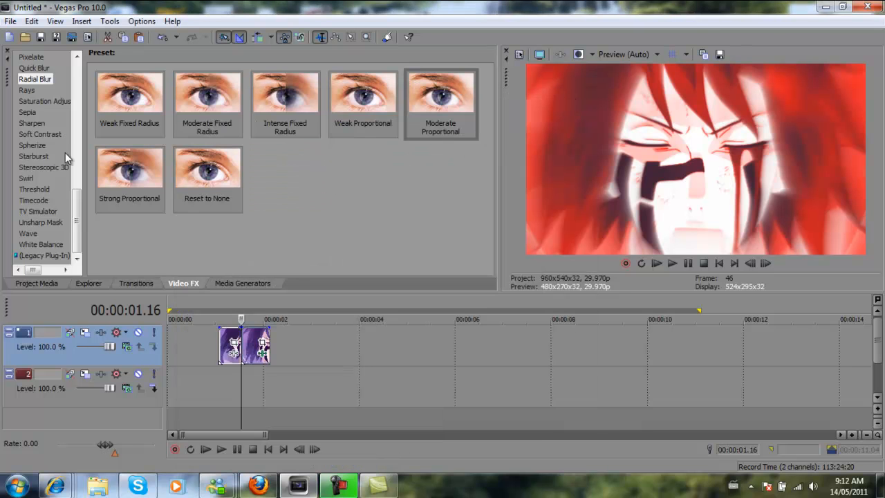
Find the Gaussian Blur effect and apply its "lite" preset to the red clip
left_click(33, 145)
key("g")
left_click_drag(207, 180, 256, 276)
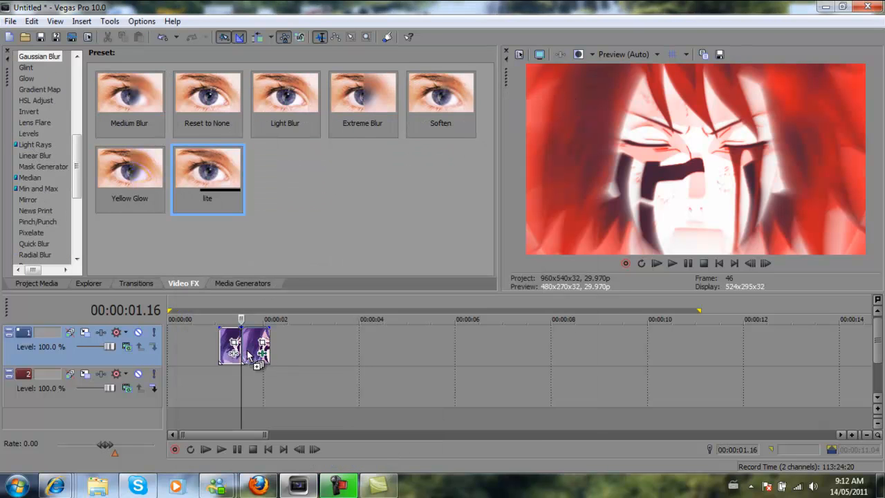
left_click_drag(247, 355, 244, 357)
Add a Gaussian Blur keyframe at 00:00:00.15 with vertical range 0.000 and a reduced horizontal range, and close the settings
left_click(524, 436)
left_click_drag(264, 210, 263, 215)
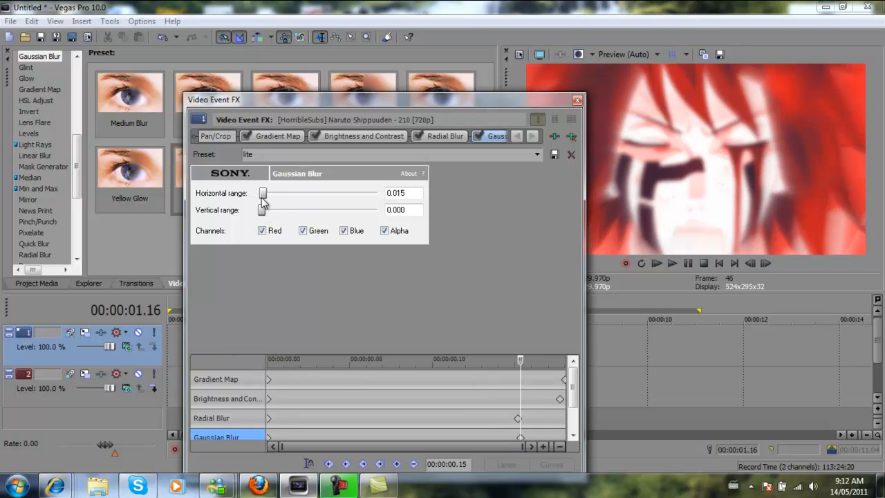
left_click(577, 101)
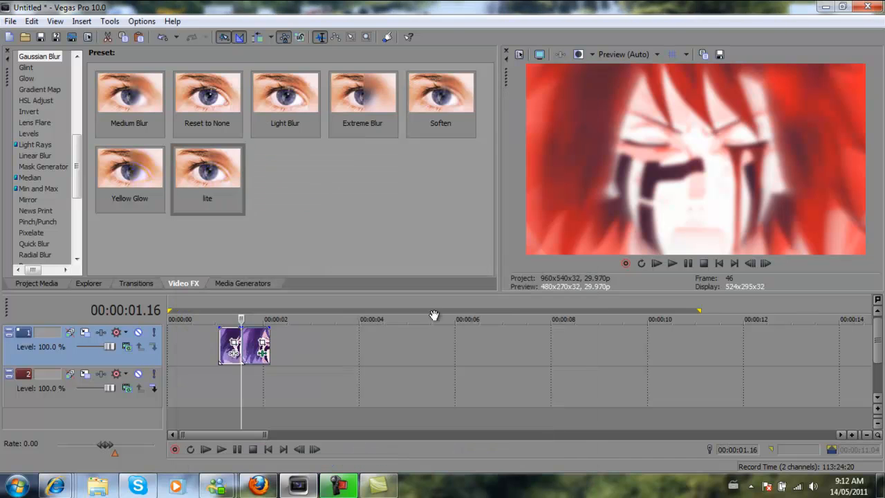
Play both clips from 00:00:01.02 to review the animated blur on the red clip, and stop playback
left_click_drag(278, 386, 219, 388)
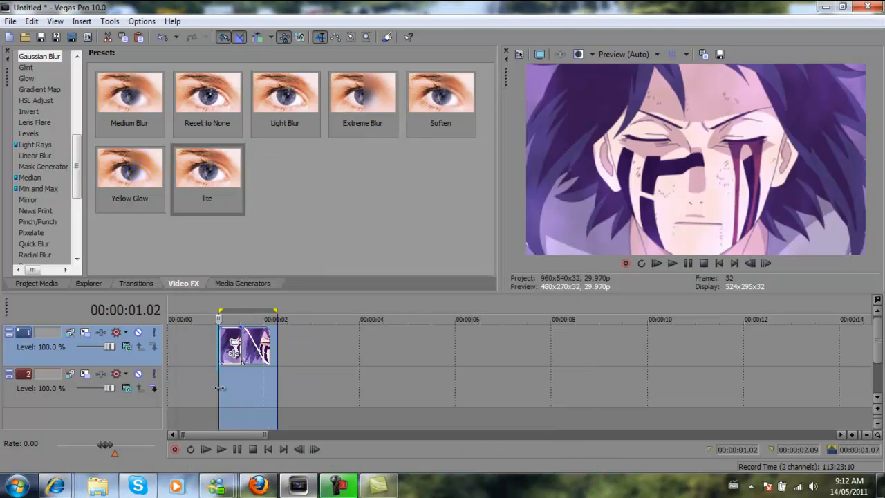
left_click(218, 388)
left_click(222, 450)
left_click(222, 451)
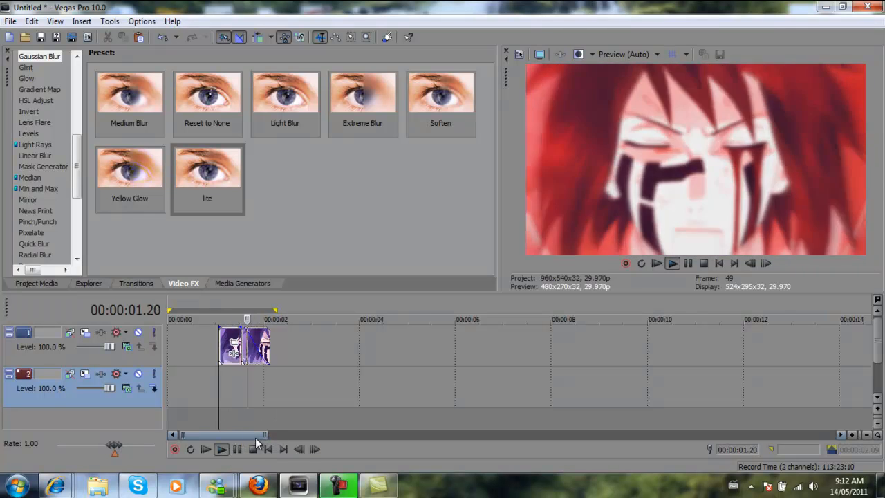
left_click(253, 449)
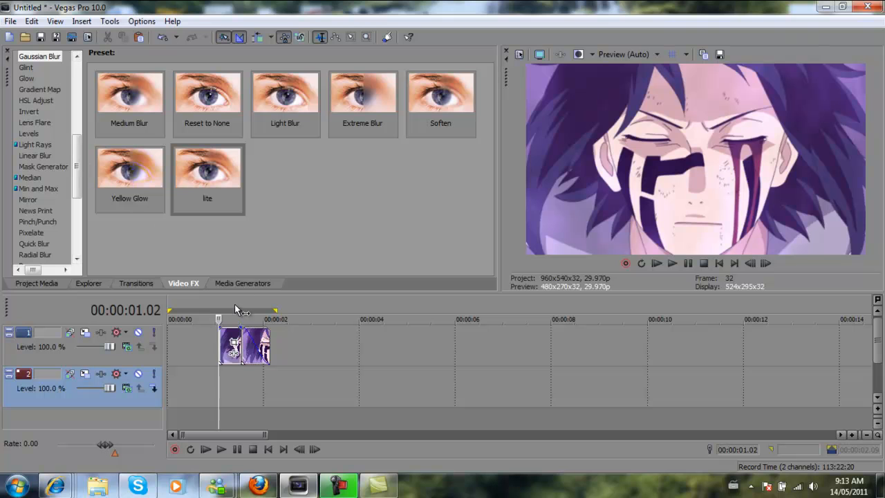
Apply the "yes" Brightness and Contrast preset to the first clip and play the sequence to review it
scroll(65, 111, "up", 7)
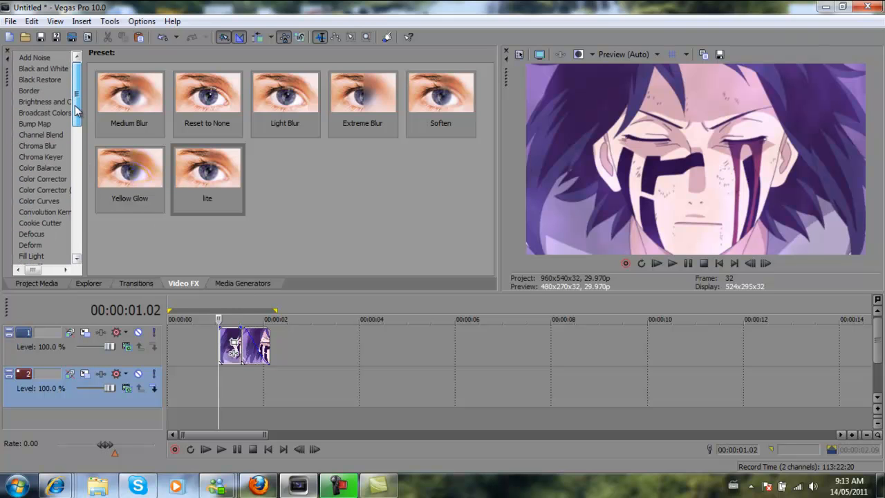
left_click(62, 103)
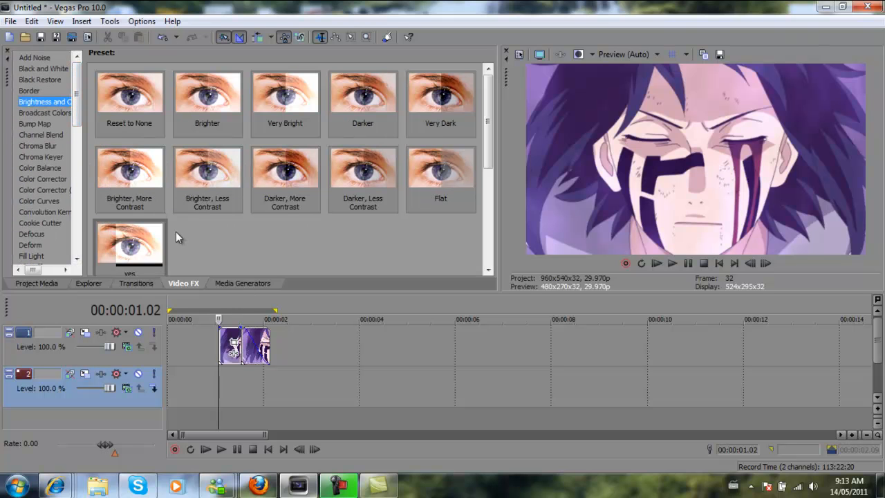
mouse_move(153, 244)
left_mouse_down()
mouse_move(192, 253)
mouse_move(215, 403)
mouse_move(216, 390)
mouse_move(241, 384)
mouse_move(223, 384)
left_mouse_up()
left_click(221, 450)
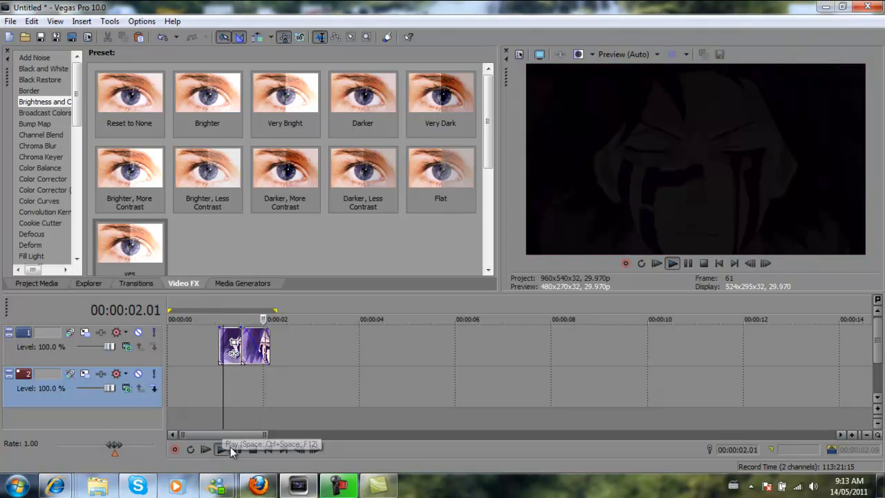
left_click(252, 450)
Place the cursor at 00:00:01.16 and trim away the uncolored first clip up to the start of the red clip
left_click(242, 384)
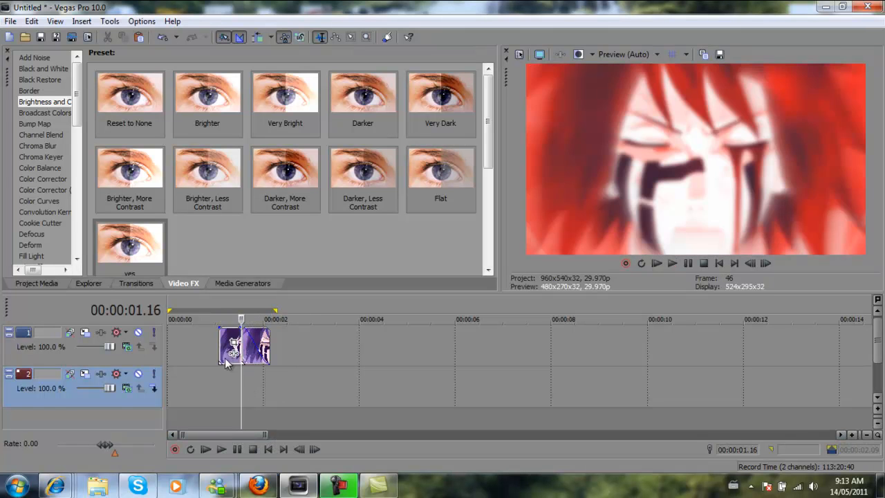
left_click(225, 357)
left_click_drag(220, 357, 245, 354)
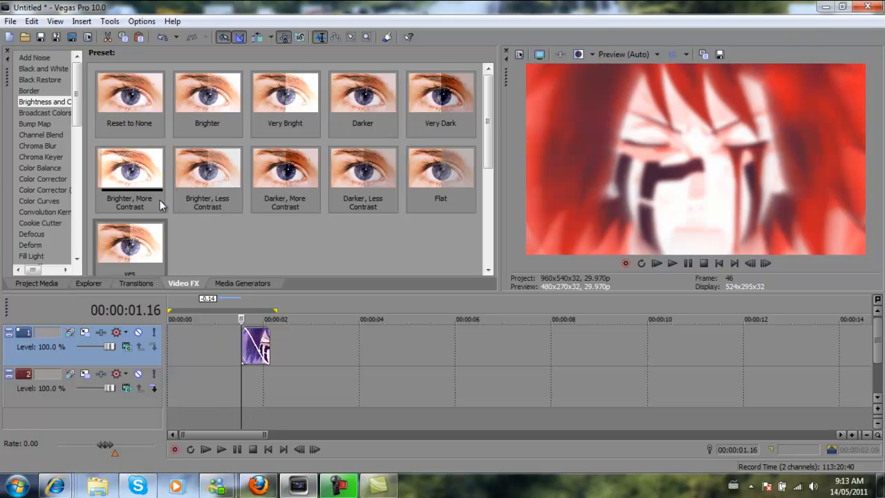
Place the white Sony Solid Color 1 media on track 2, starting where the red clip ends, and close its generator settings
left_click(58, 283)
left_click_drag(189, 95, 208, 116)
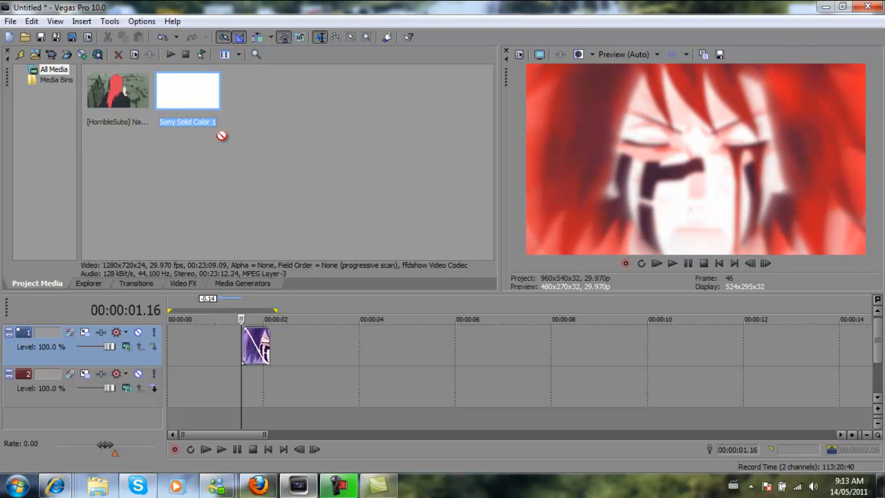
left_click_drag(280, 304, 277, 390)
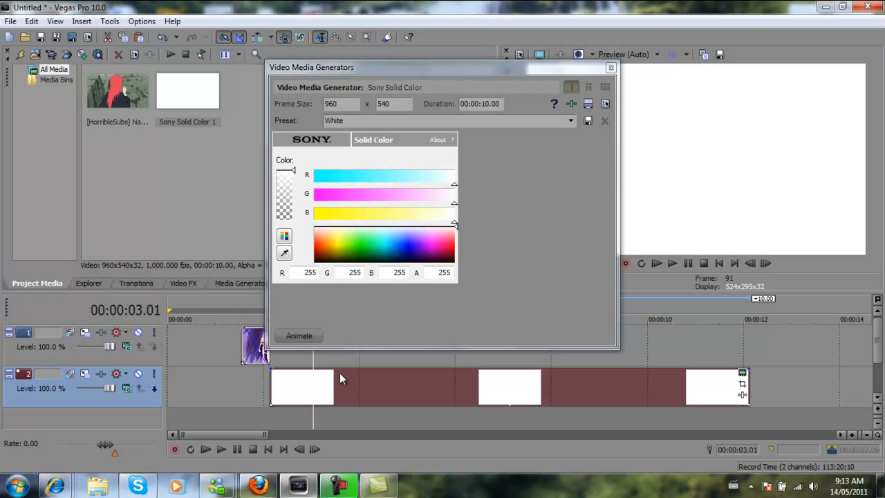
left_click(611, 69)
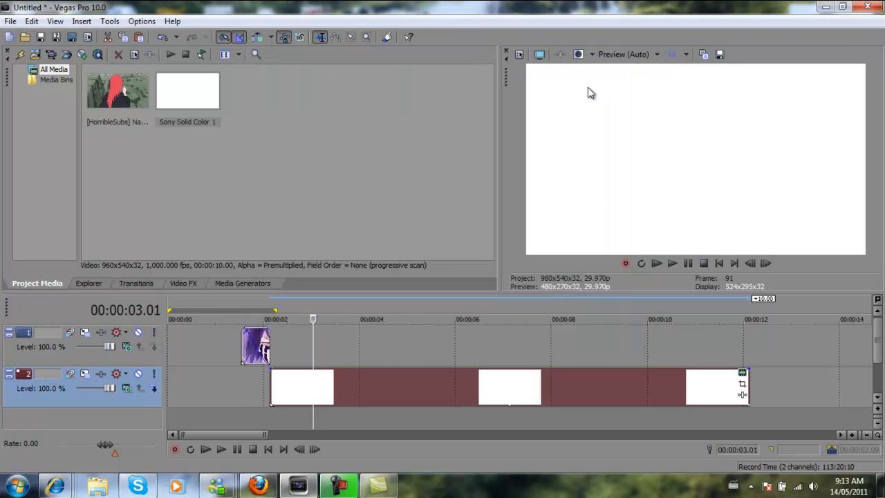
Apply the Night Vision Gradient Map preset to the white solid color event on track 2
left_click(192, 284)
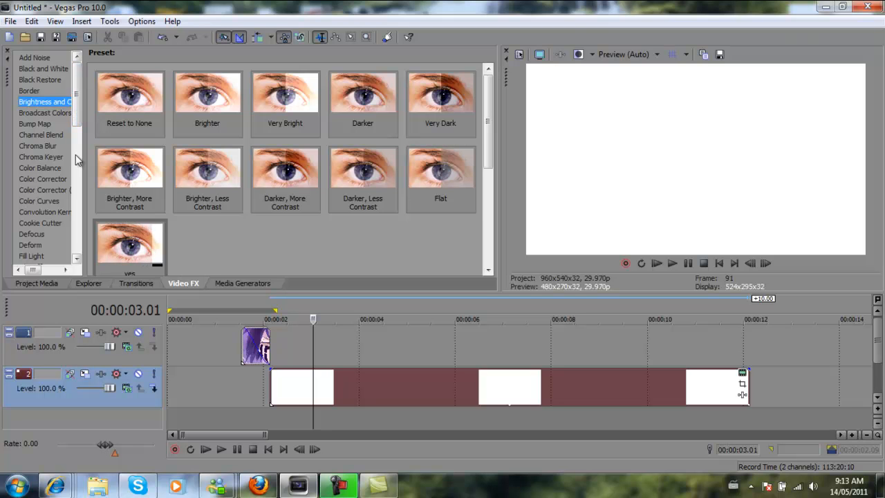
left_click_drag(77, 118, 77, 173)
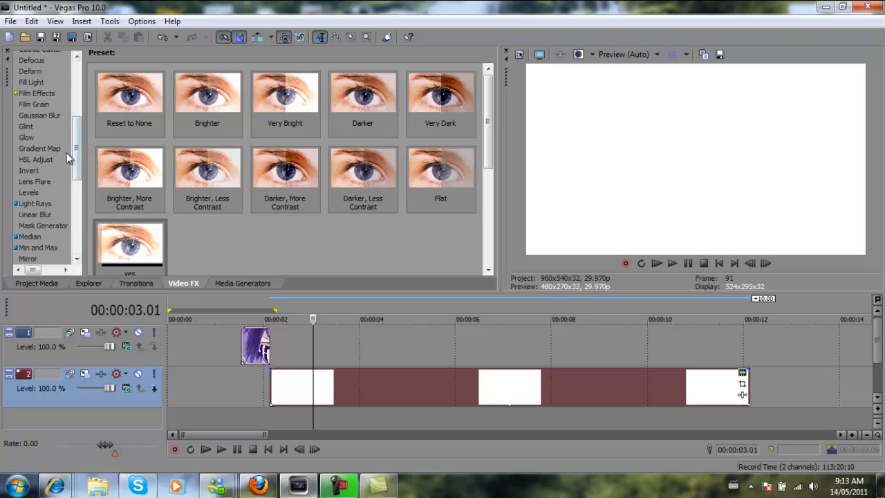
left_click(40, 147)
left_click_drag(187, 104, 320, 371)
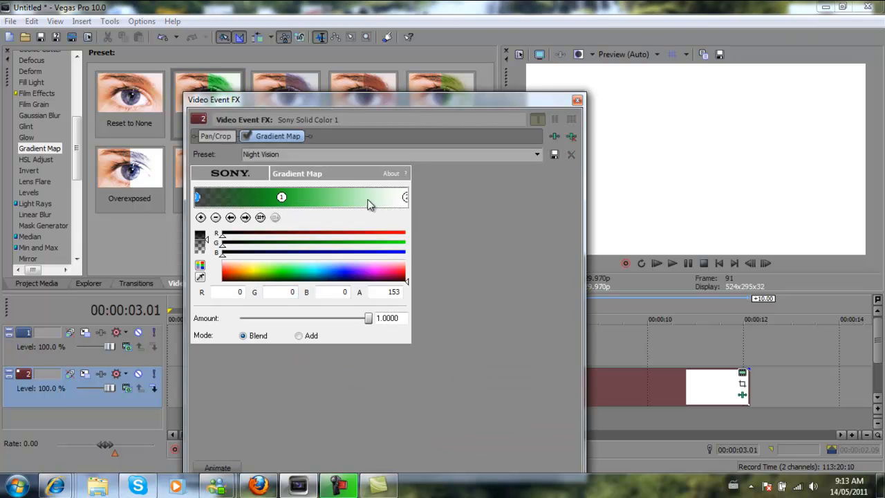
Recolor the middle gradient point to about R 0, G 240, B 110, pick a new color for the end point, and close the settings
left_click(281, 199)
mouse_move(307, 277)
left_mouse_down()
mouse_move(342, 270)
mouse_move(300, 263)
mouse_move(299, 277)
left_mouse_up()
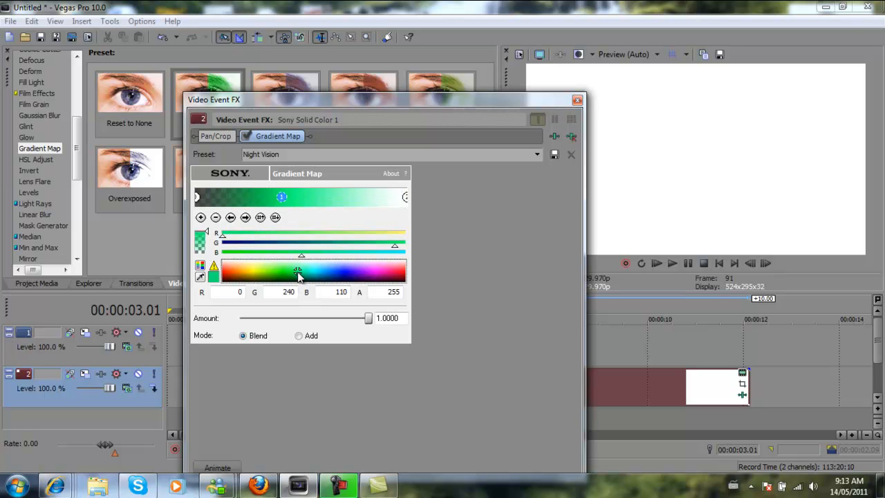
left_click(405, 199)
left_click_drag(358, 277, 379, 259)
left_click(578, 101)
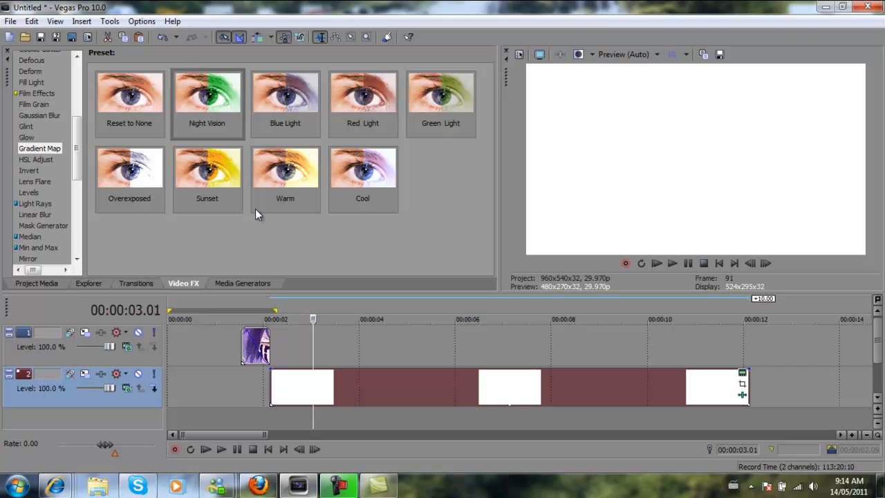
left_click_drag(80, 137, 74, 74)
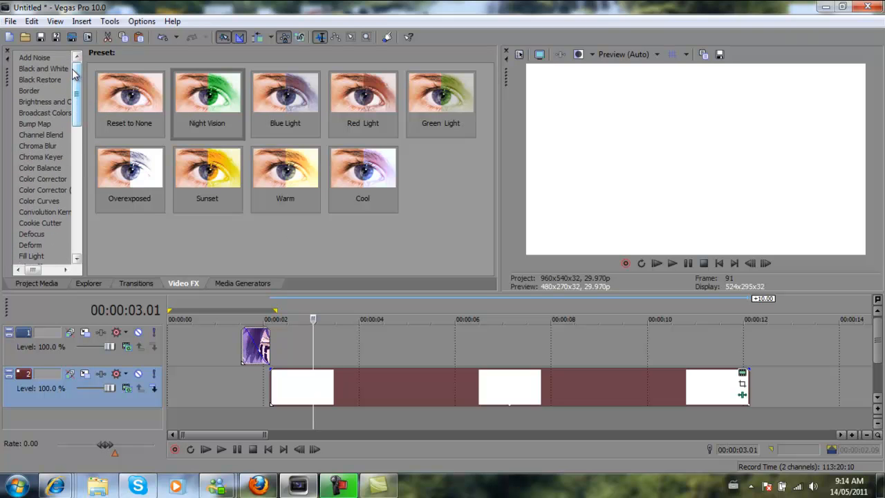